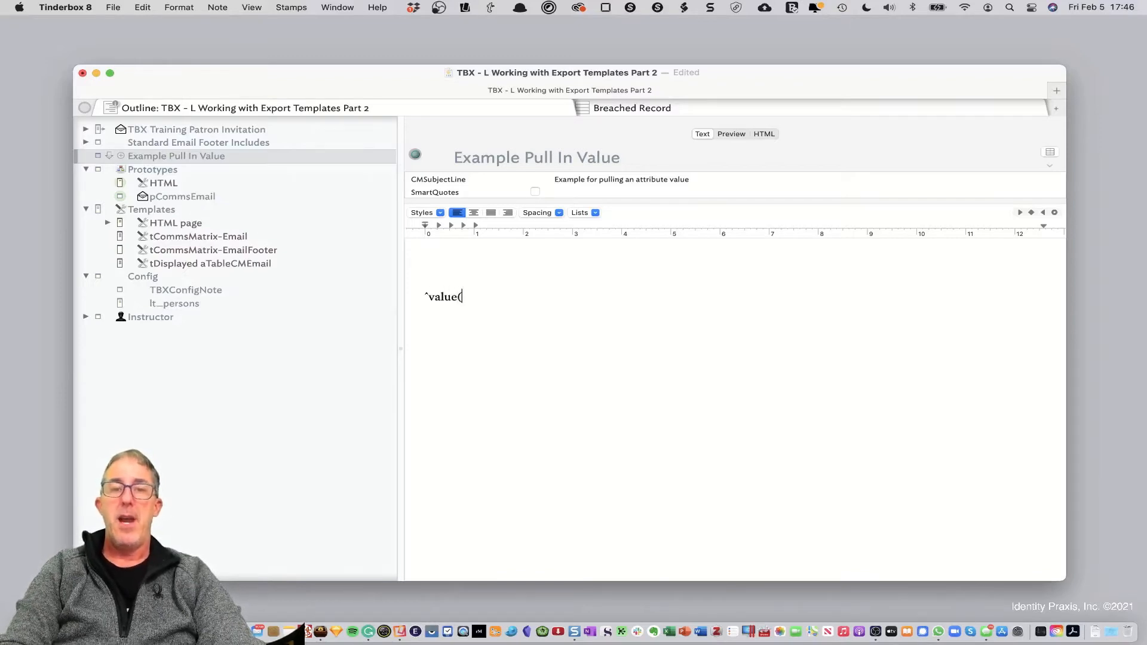
# Step: Complete the export code in the note text as ^value($CMSubjectLine)^, correcting any misspelling, and check it in the preview
pyautogui.write('$C')
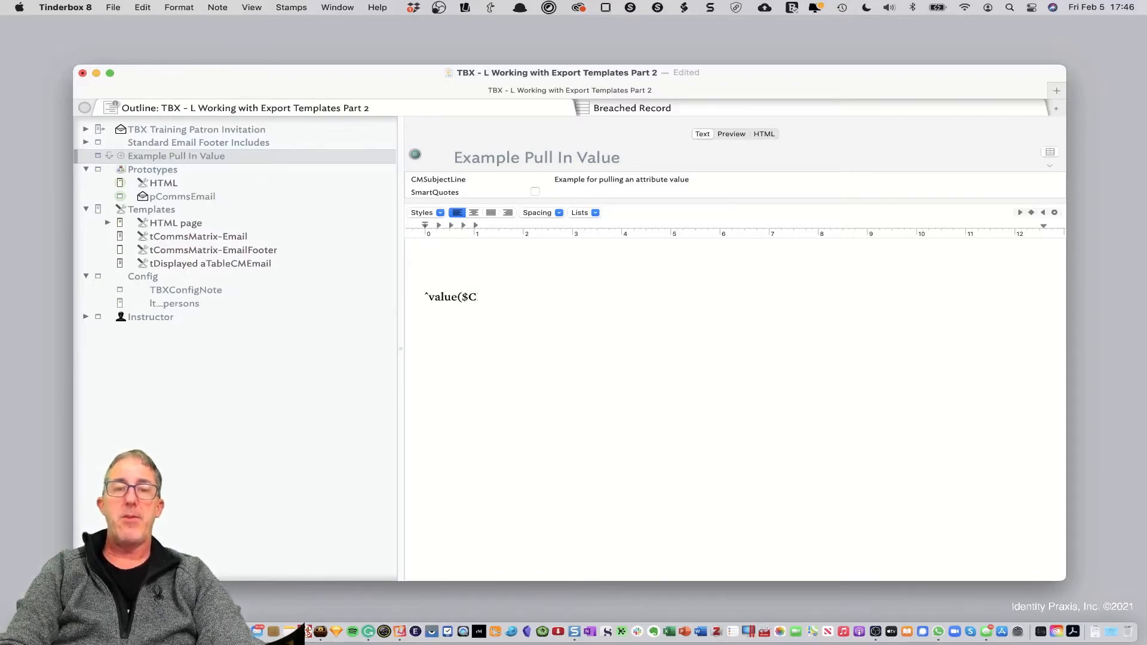
pyautogui.write('MSubjectLi')
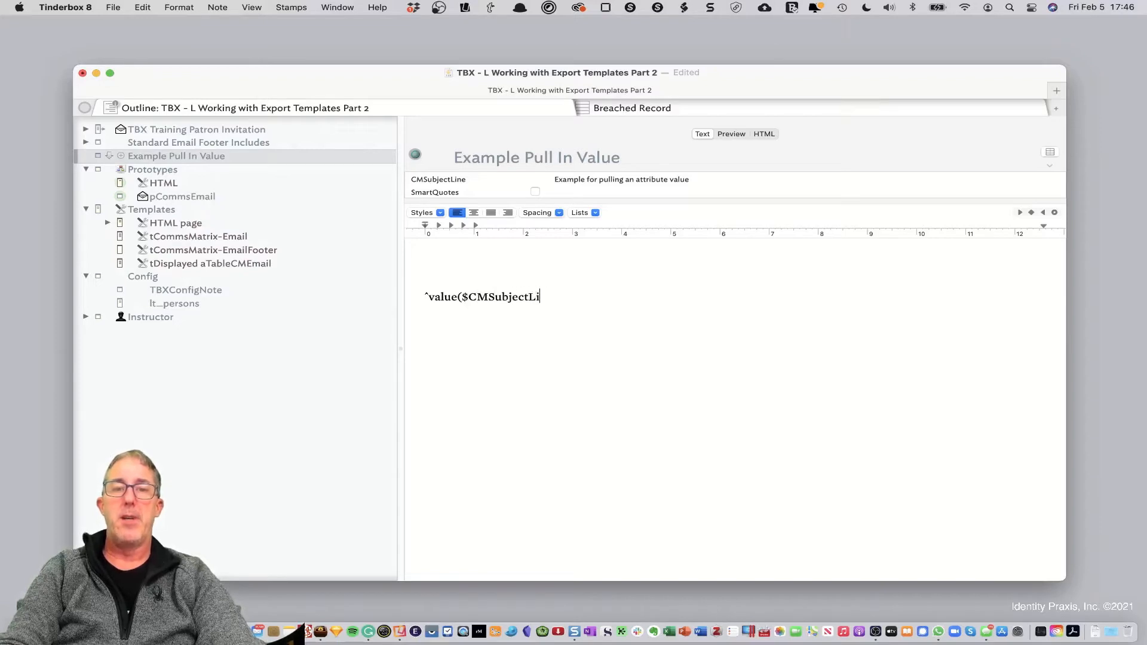
pyautogui.write('ne)')
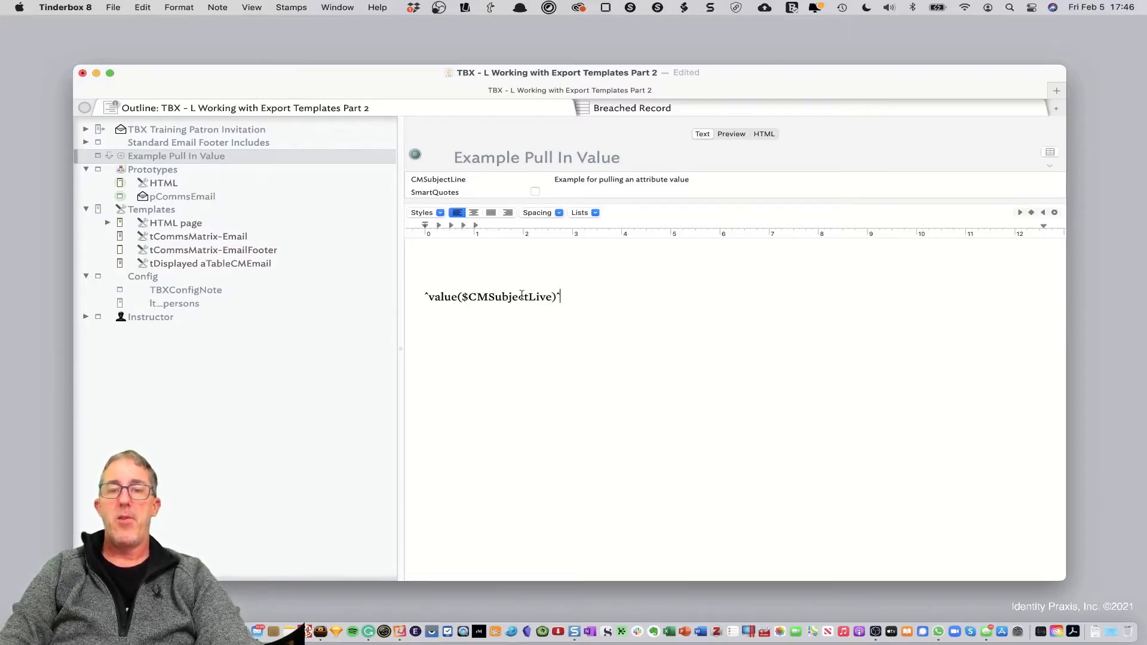
pyautogui.click(733, 138)
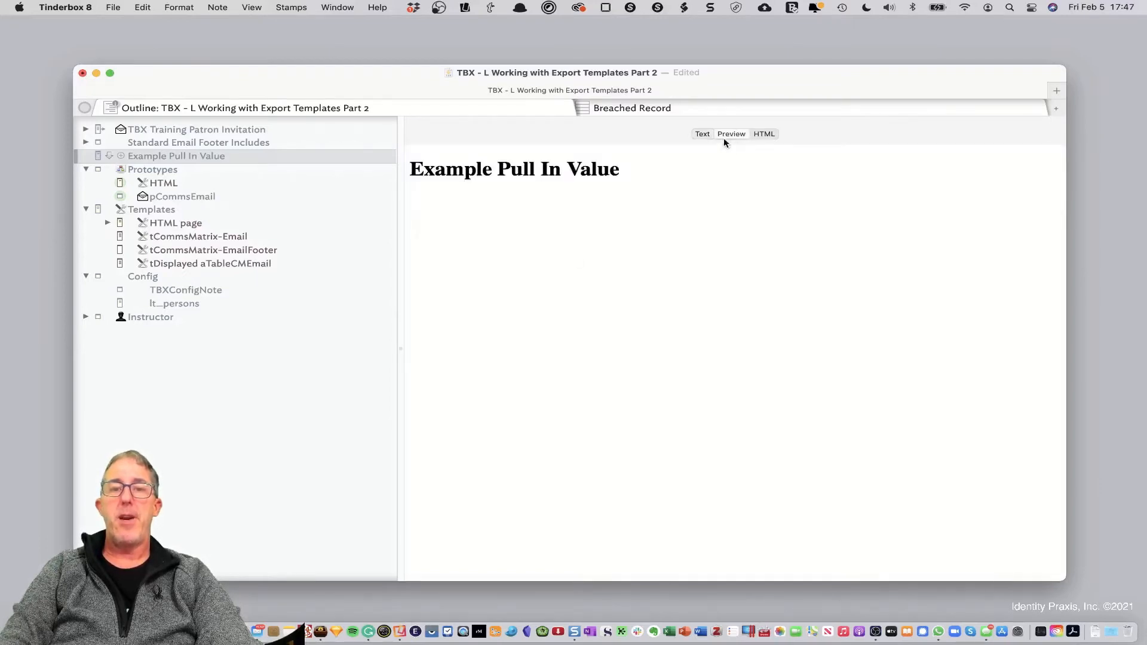
pyautogui.click(704, 132)
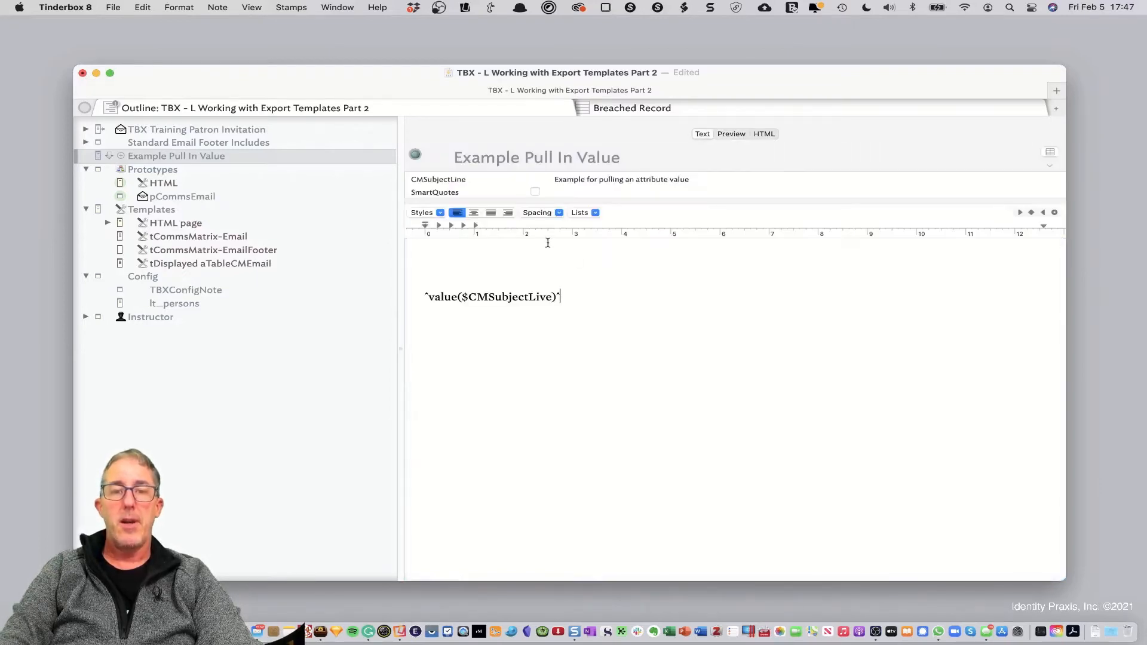
pyautogui.click(544, 292)
pyautogui.press('BackSpace')
pyautogui.write('n')
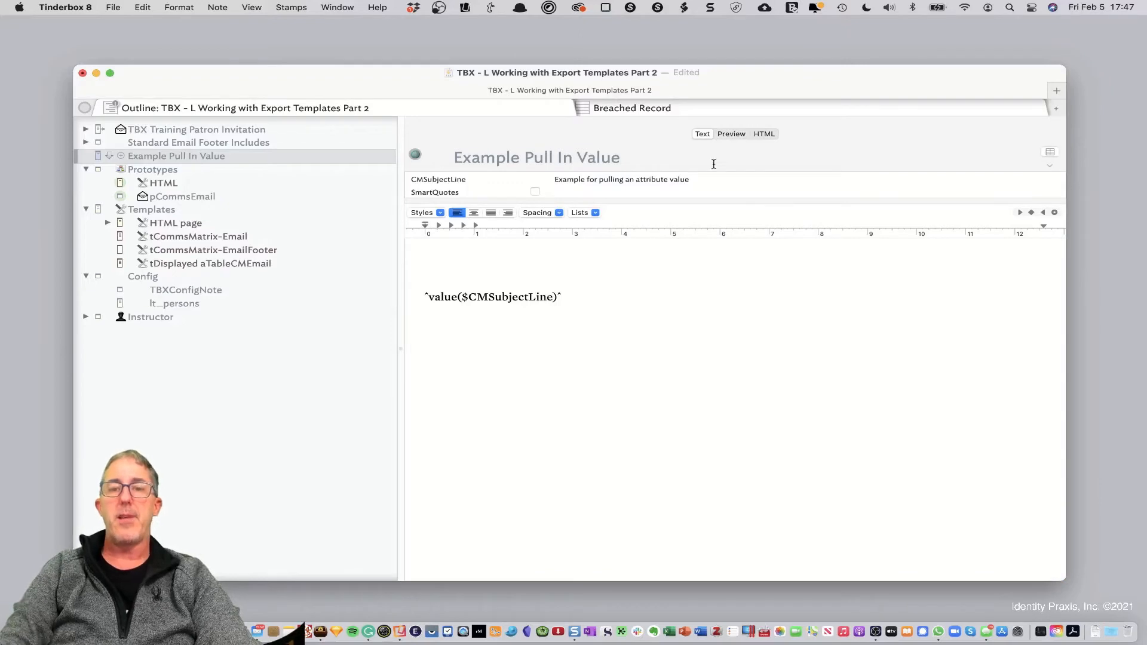
pyautogui.click(740, 137)
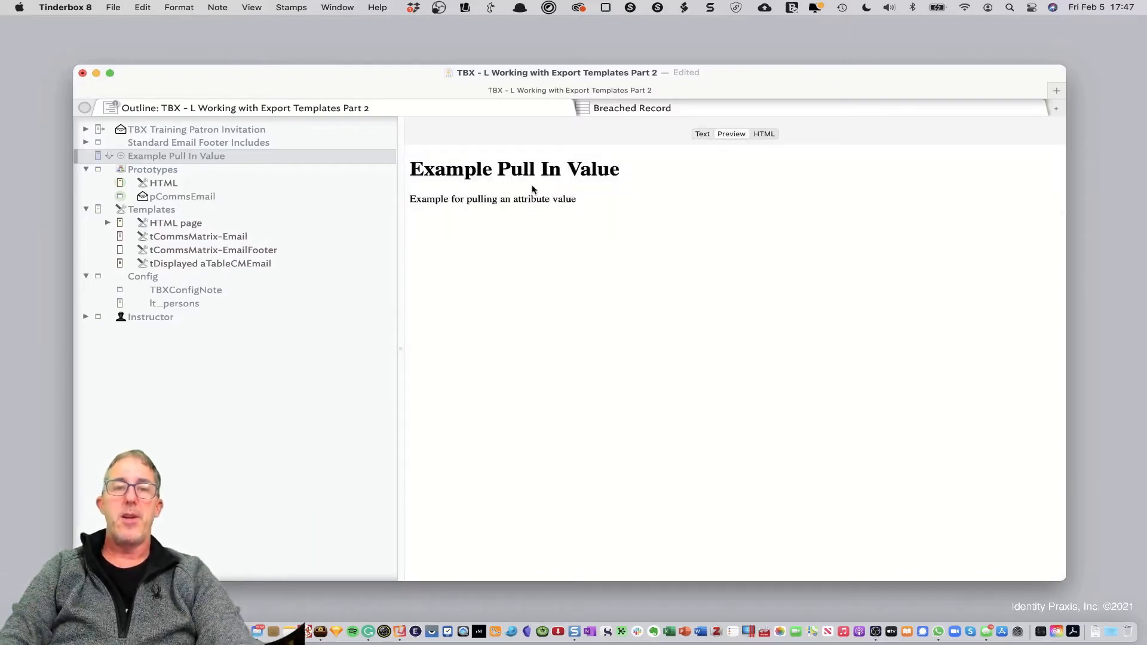
pyautogui.moveTo(428, 198); pyautogui.dragTo(595, 198)
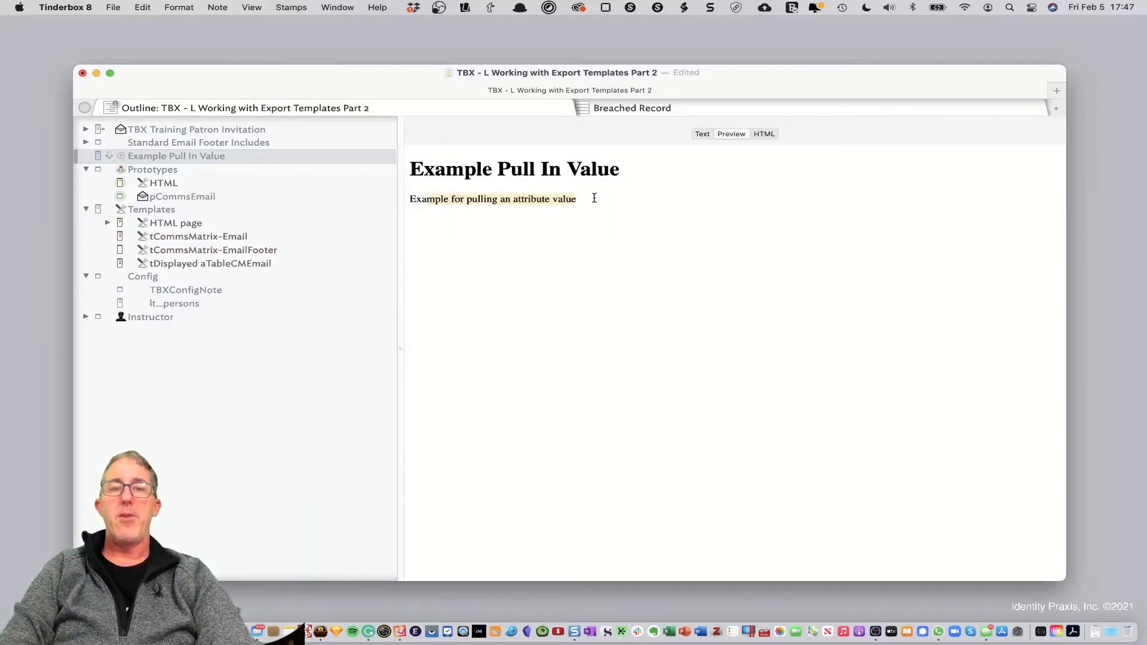
# Step: Add ^value($Name)^ on the line above the subject line code and check the rendered preview and the HTML
pyautogui.click(701, 135)
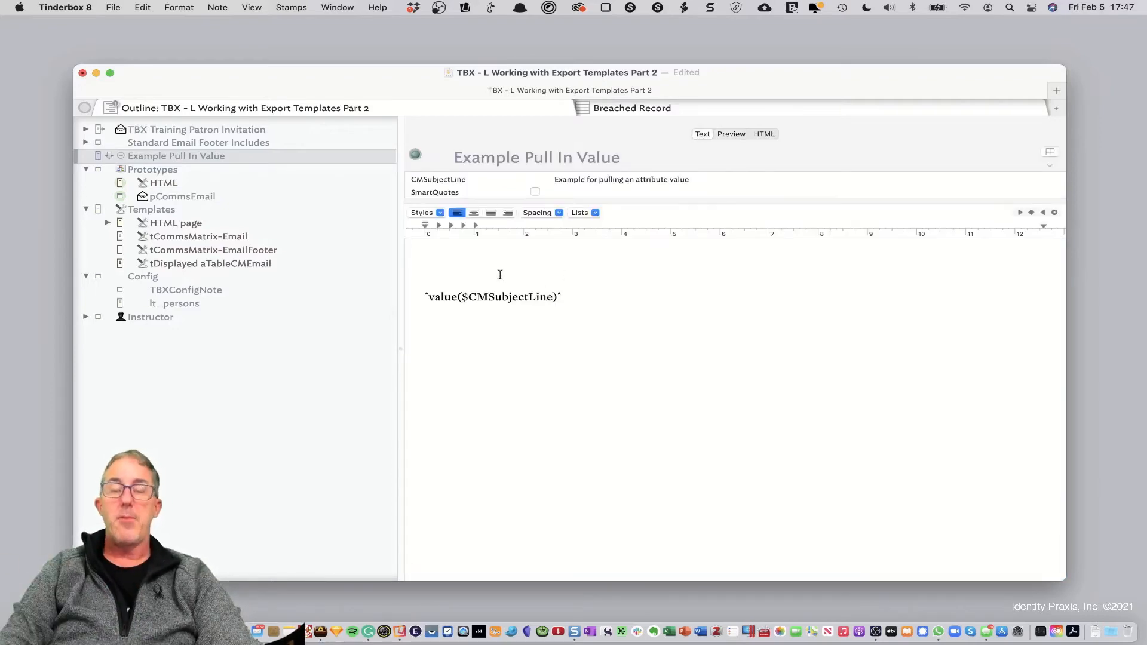
pyautogui.write('/')
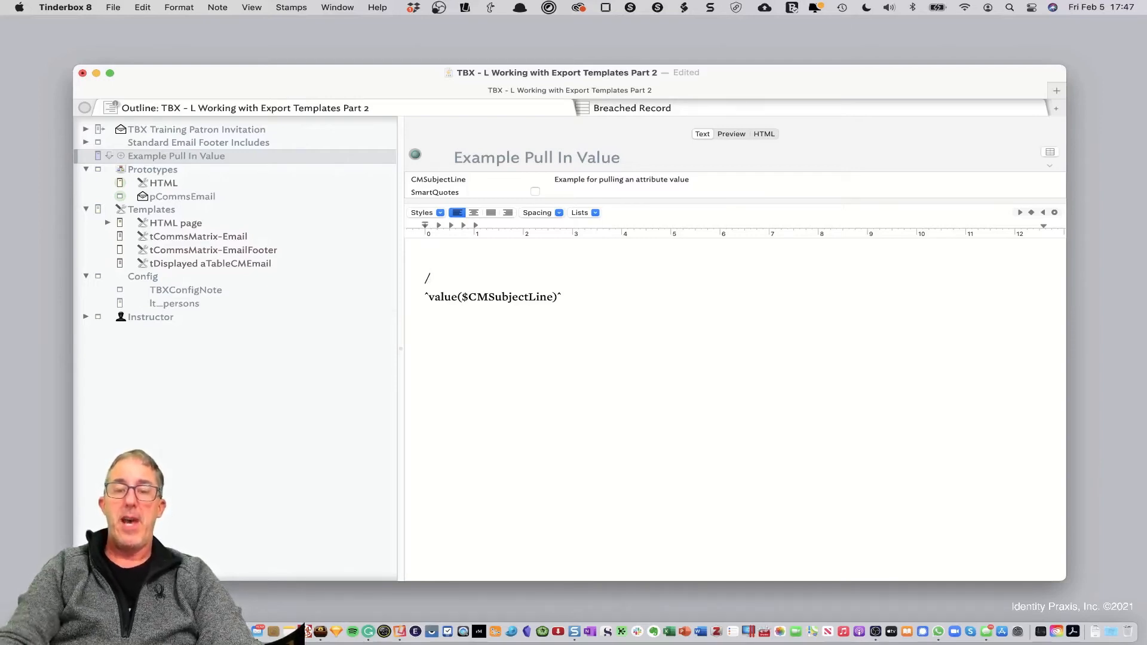
pyautogui.write('Name)^')
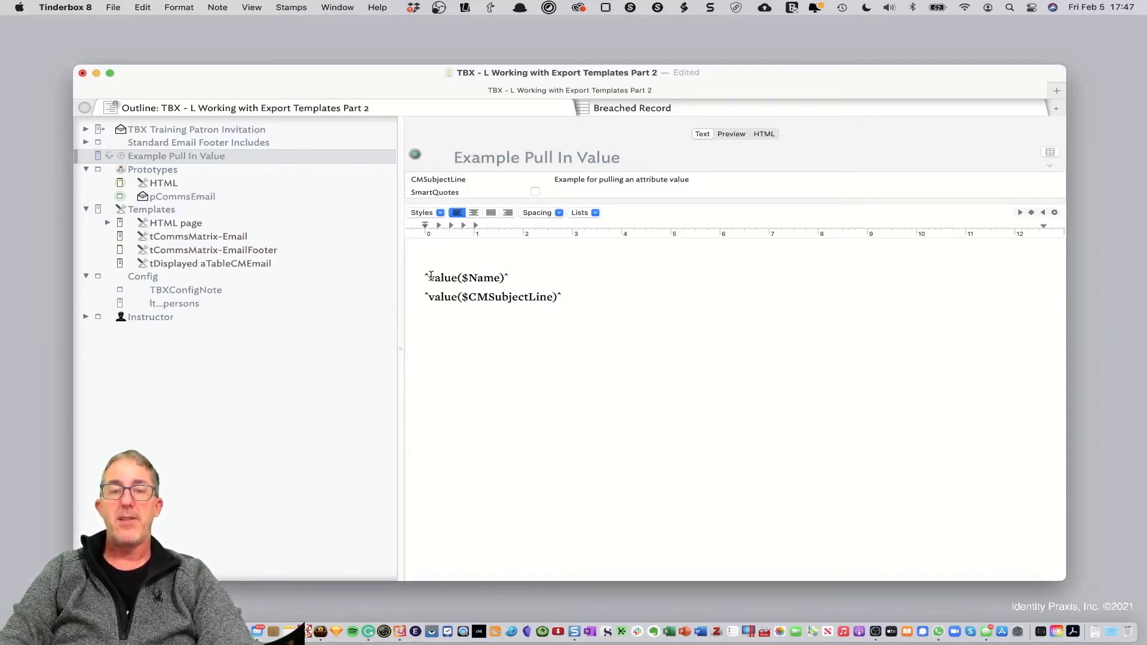
pyautogui.moveTo(429, 297); pyautogui.dragTo(546, 297)
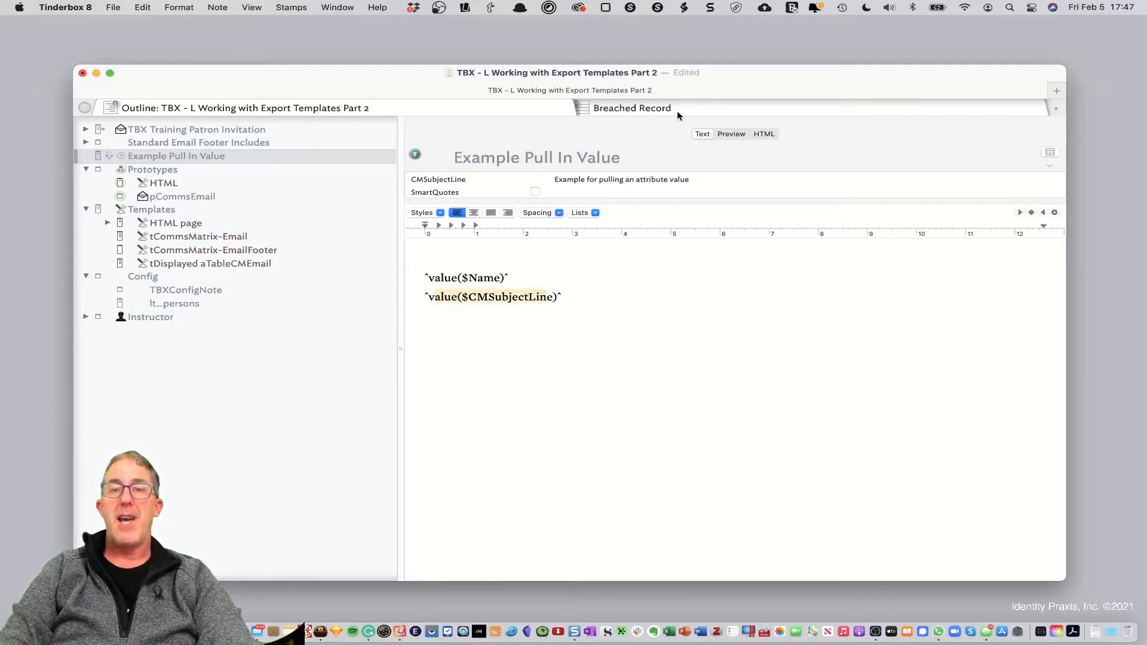
pyautogui.click(731, 134)
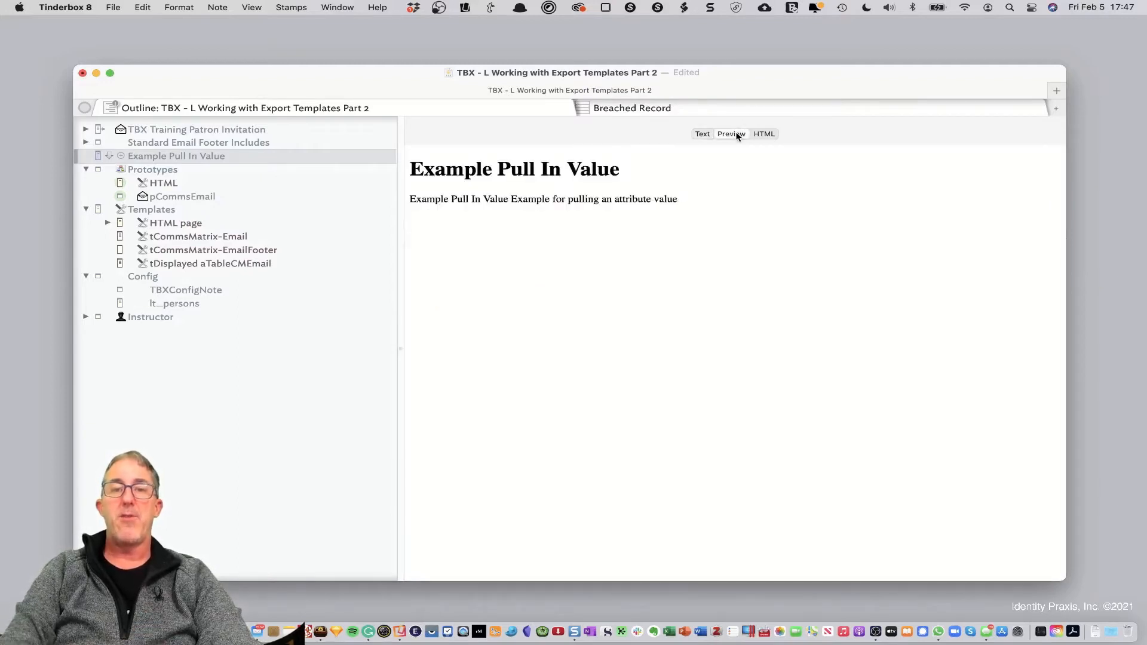
pyautogui.moveTo(442, 200); pyautogui.dragTo(651, 201)
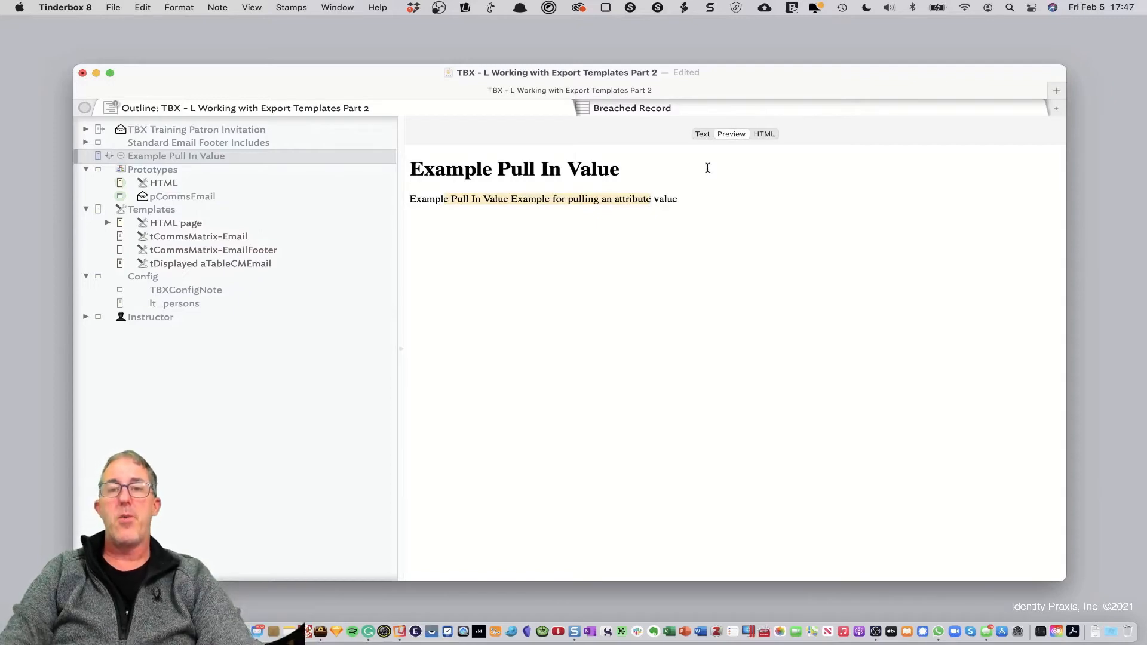
pyautogui.click(704, 134)
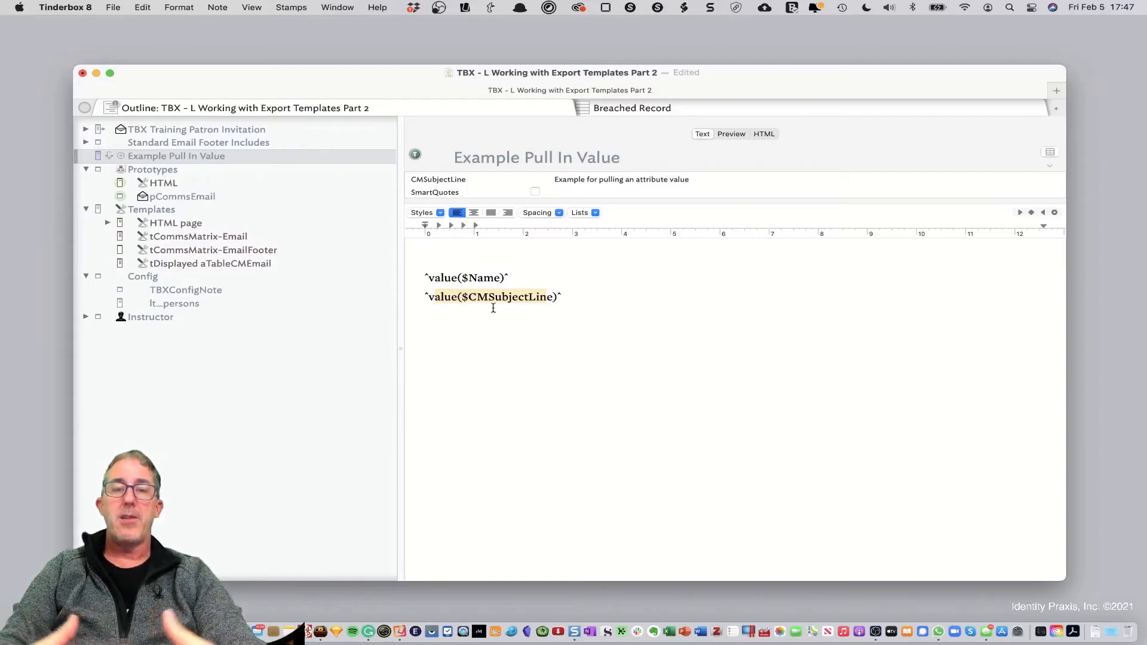
pyautogui.click(766, 132)
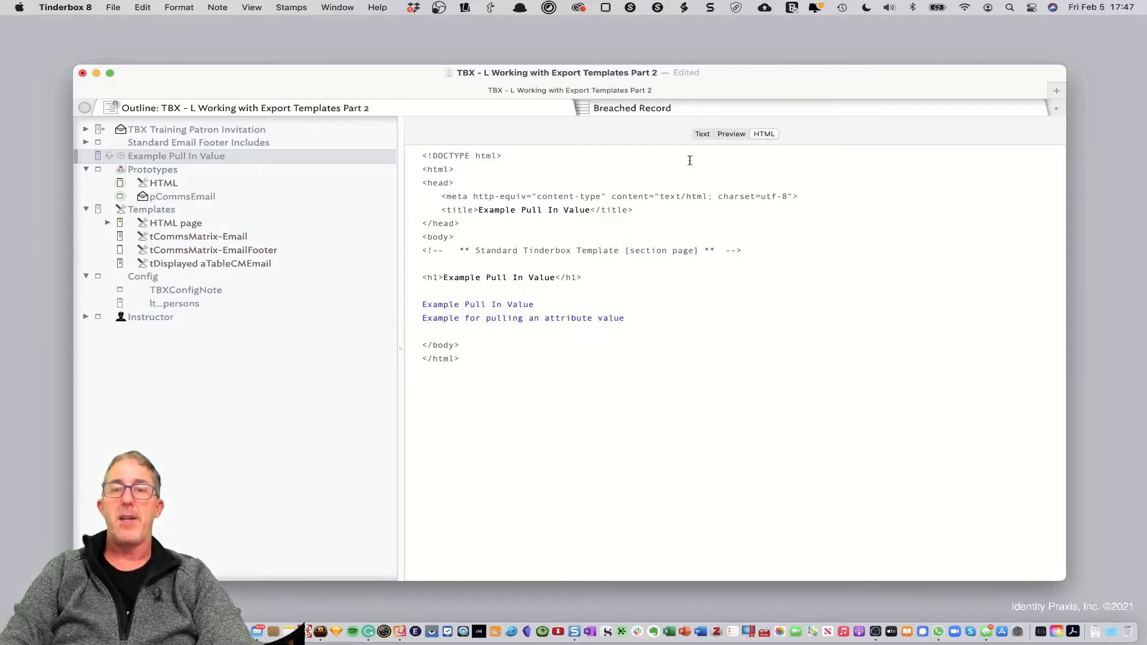
# Step: Insert a line reading "Hello" between the two value codes and examine its markup in the HTML
pyautogui.click(702, 134)
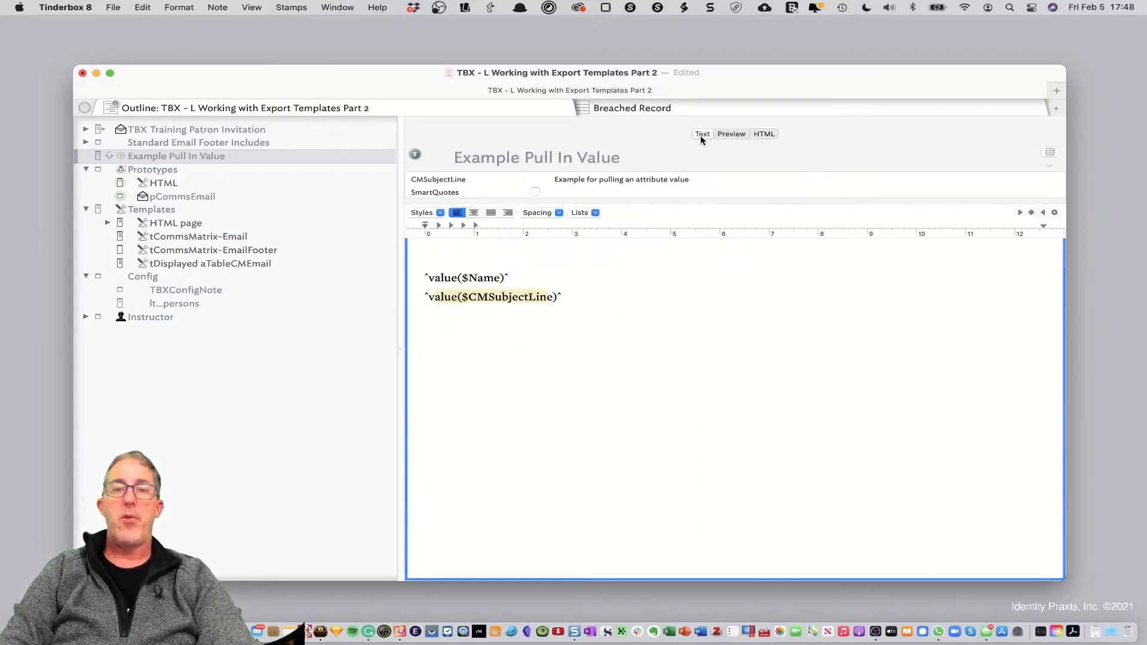
pyautogui.click(536, 282)
pyautogui.press('Return')
pyautogui.press('Return')
pyautogui.press('BackSpace')
pyautogui.write('Hello')
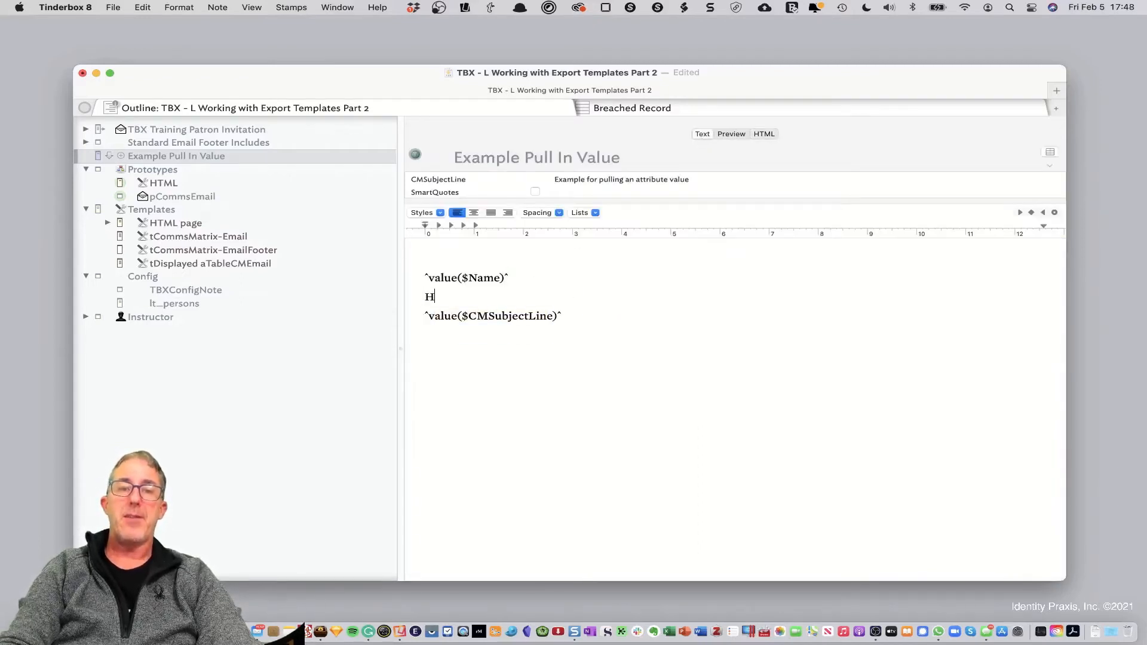
pyautogui.press('BackSpace')
pyautogui.press('BackSpace')
pyautogui.press('BackSpace')
pyautogui.write('llo')
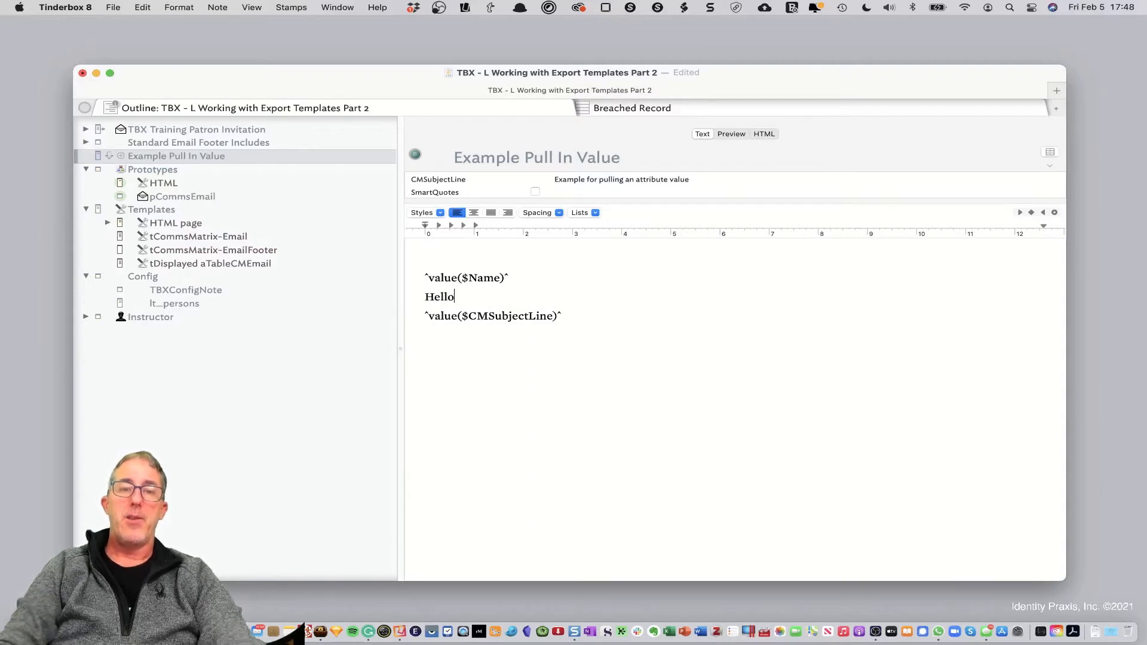
pyautogui.click(763, 134)
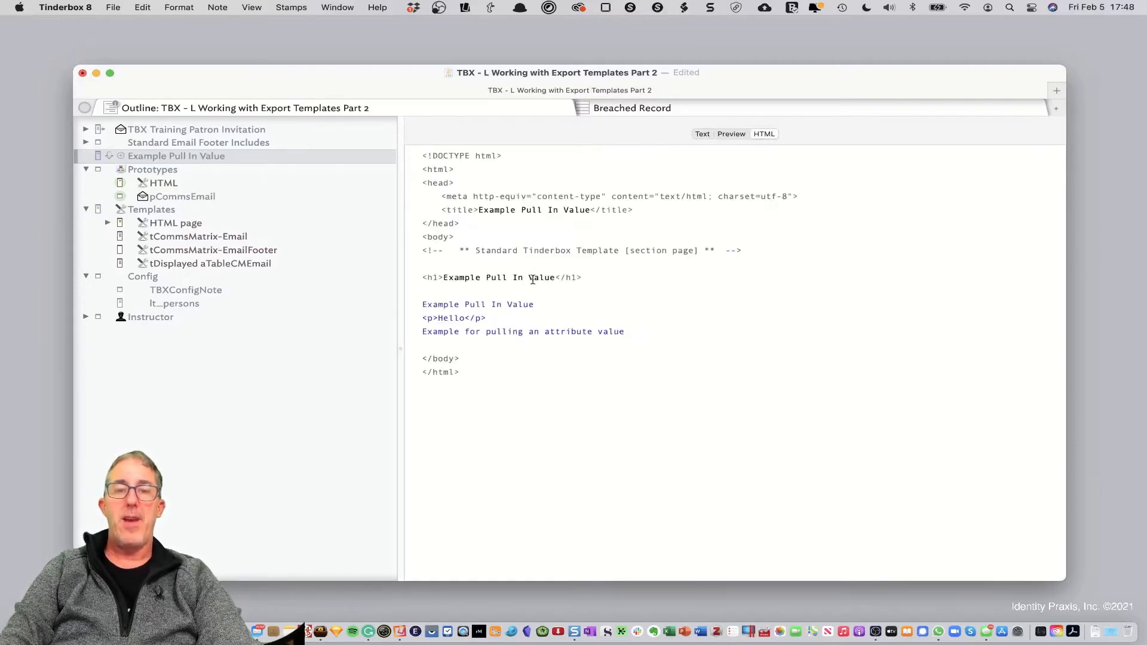
pyautogui.moveTo(421, 318); pyautogui.dragTo(492, 319)
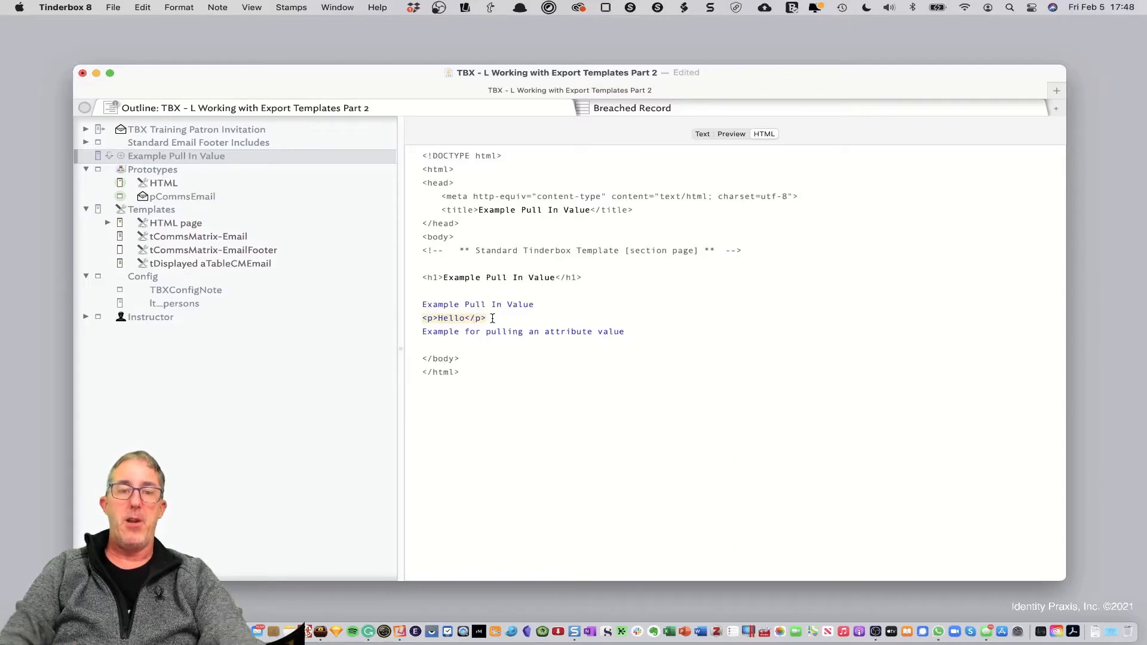
# Step: Replace the "Hello" line with <br> and check the result in both the HTML and the preview
pyautogui.click(703, 134)
pyautogui.moveTo(464, 296); pyautogui.dragTo(400, 297)
pyautogui.press('BackSpace')
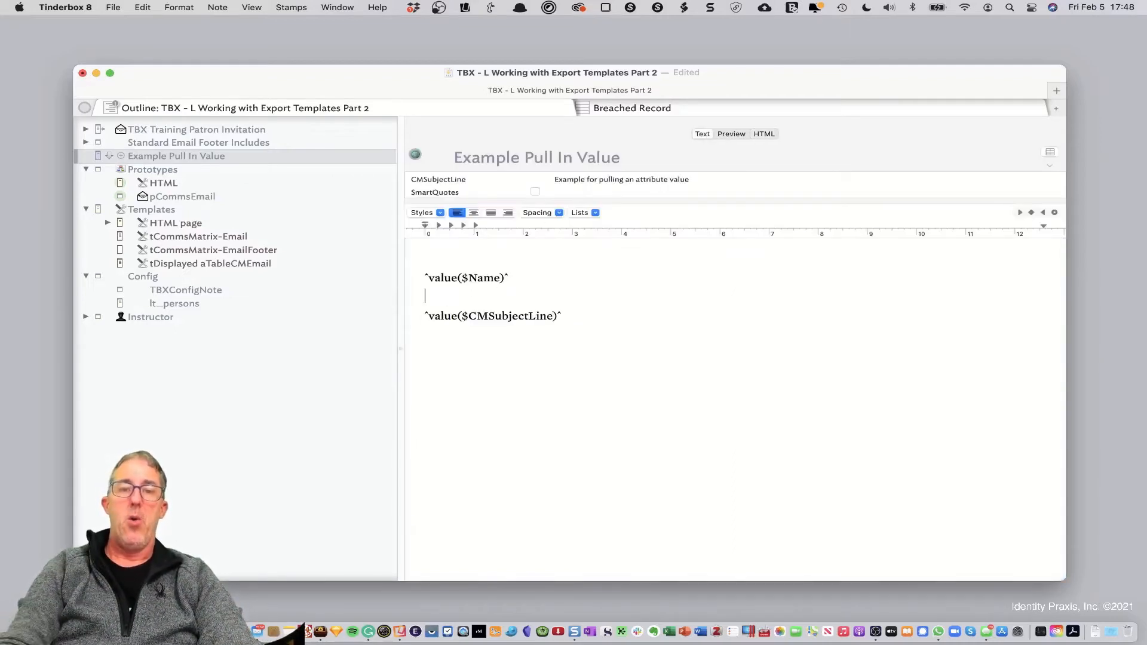
pyautogui.write('<br>')
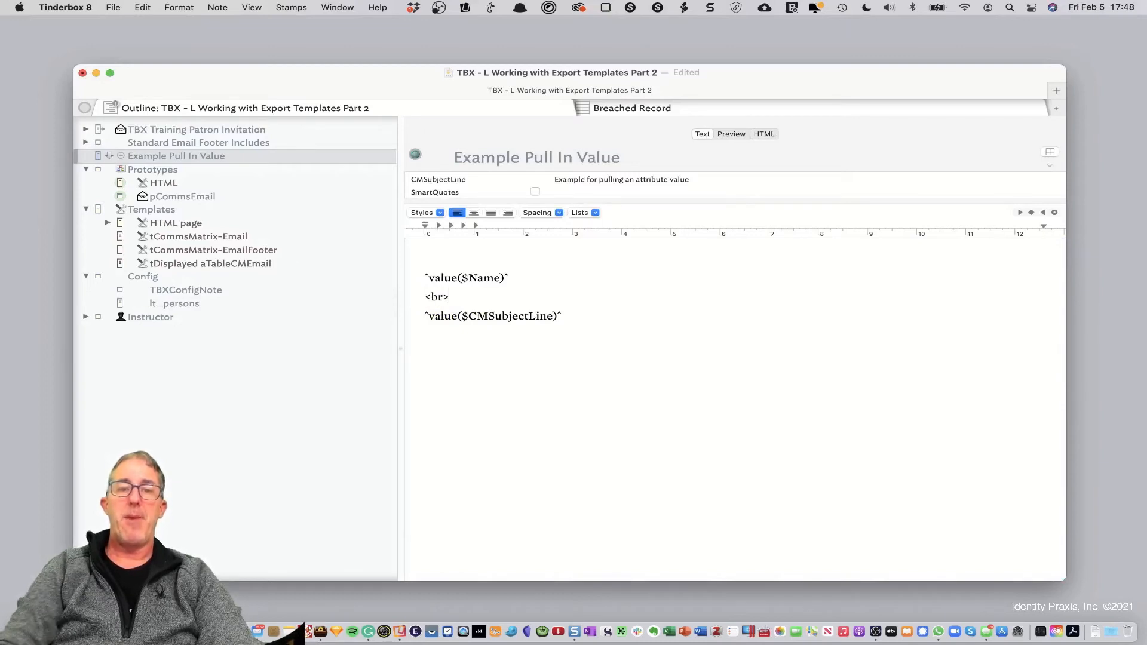
pyautogui.click(767, 134)
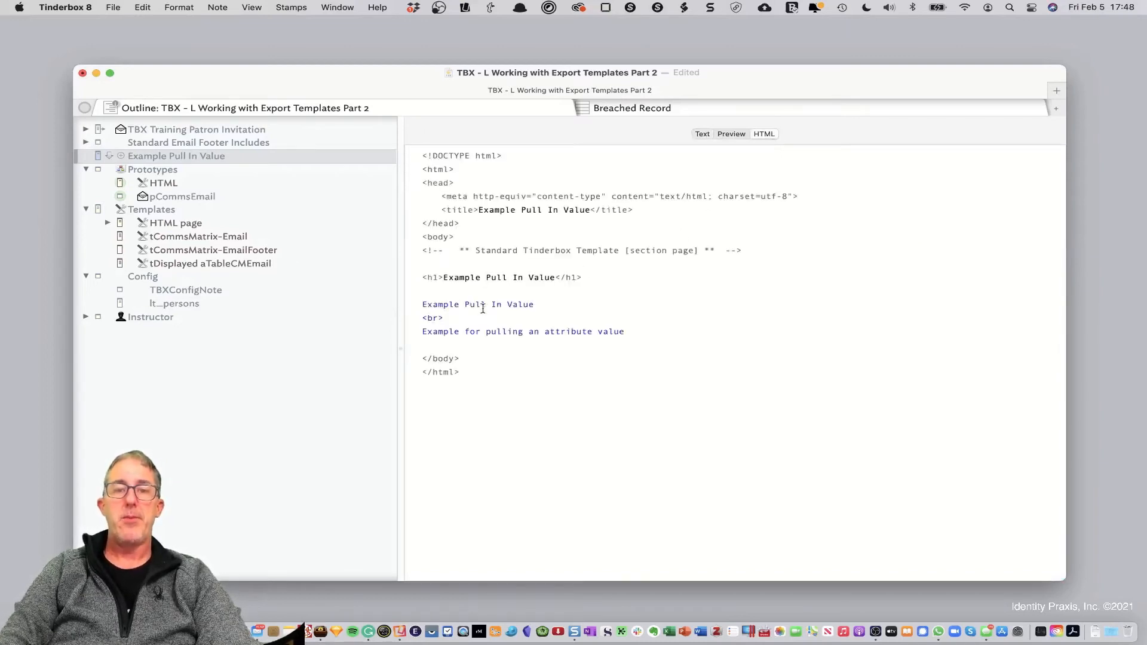
pyautogui.rightClick(438, 314)
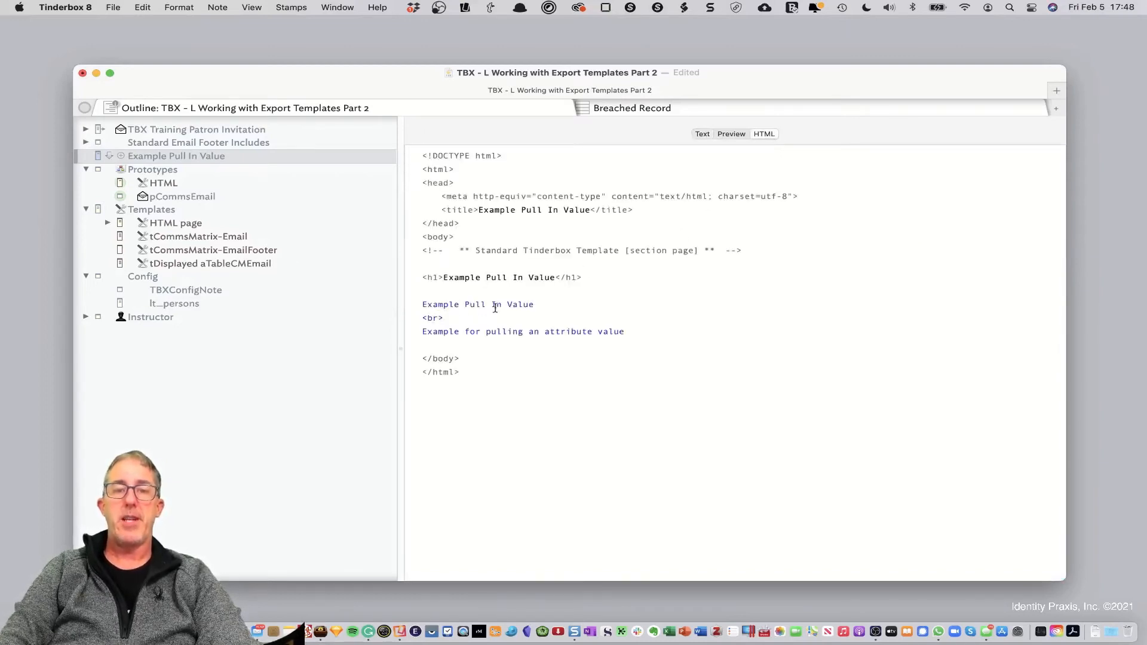
pyautogui.click(728, 136)
pyautogui.click(728, 135)
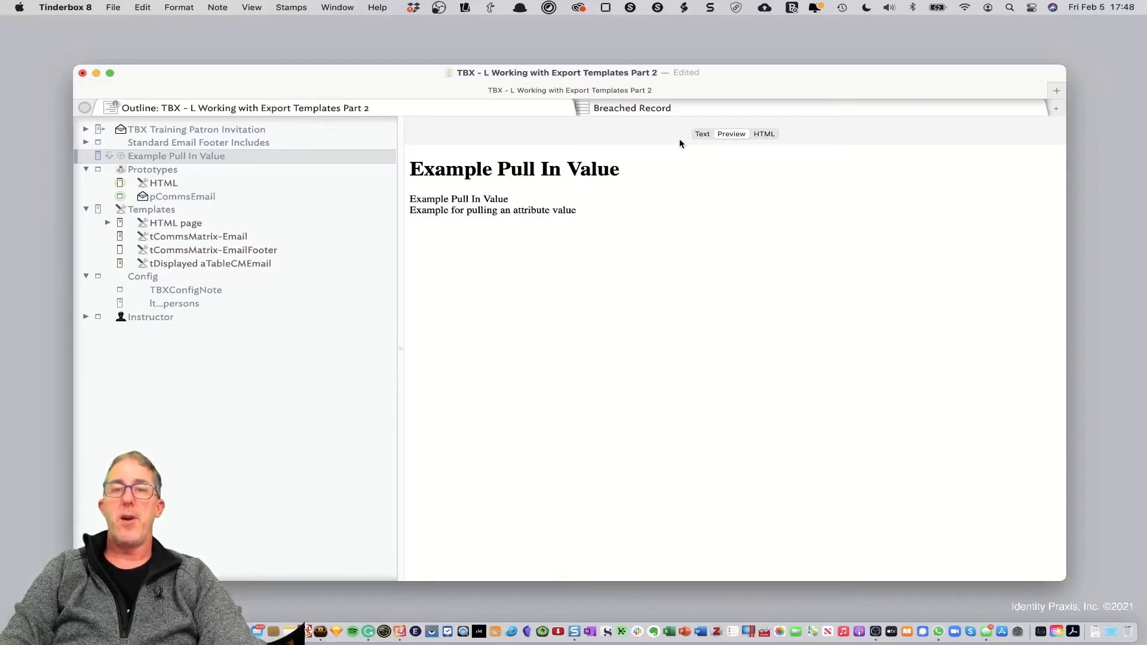
# Step: Add the sentence "In ^value($Name) this is going." above the existing codes, separated by blank lines, and preview the note
pyautogui.click(699, 135)
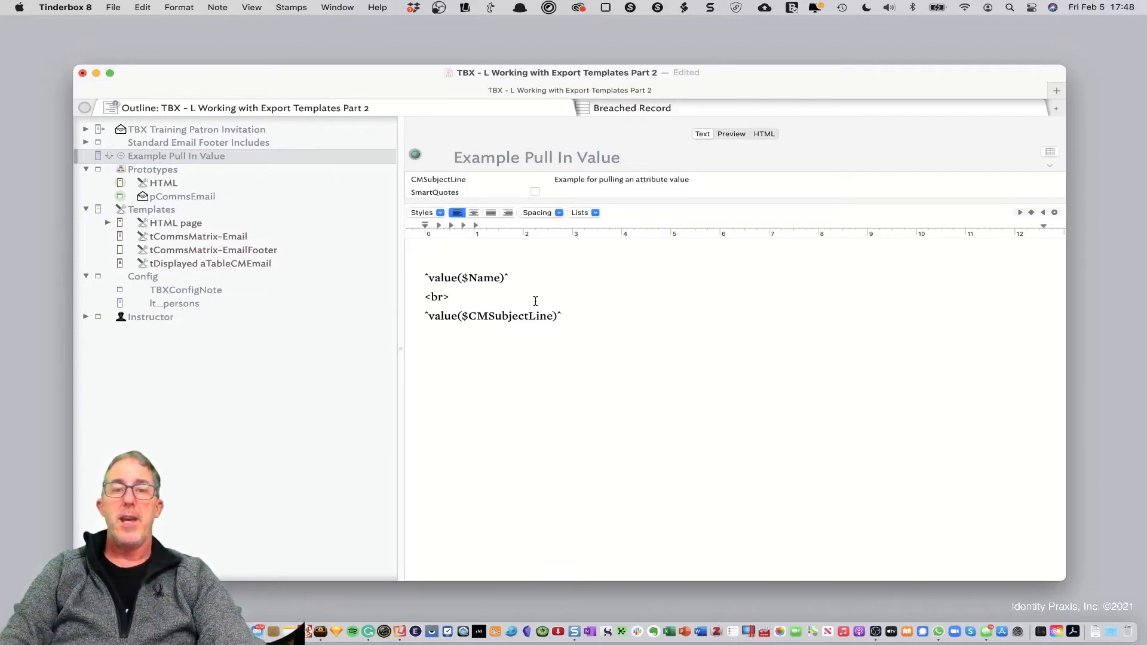
pyautogui.click(500, 258)
pyautogui.press('Return')
pyautogui.press('Return')
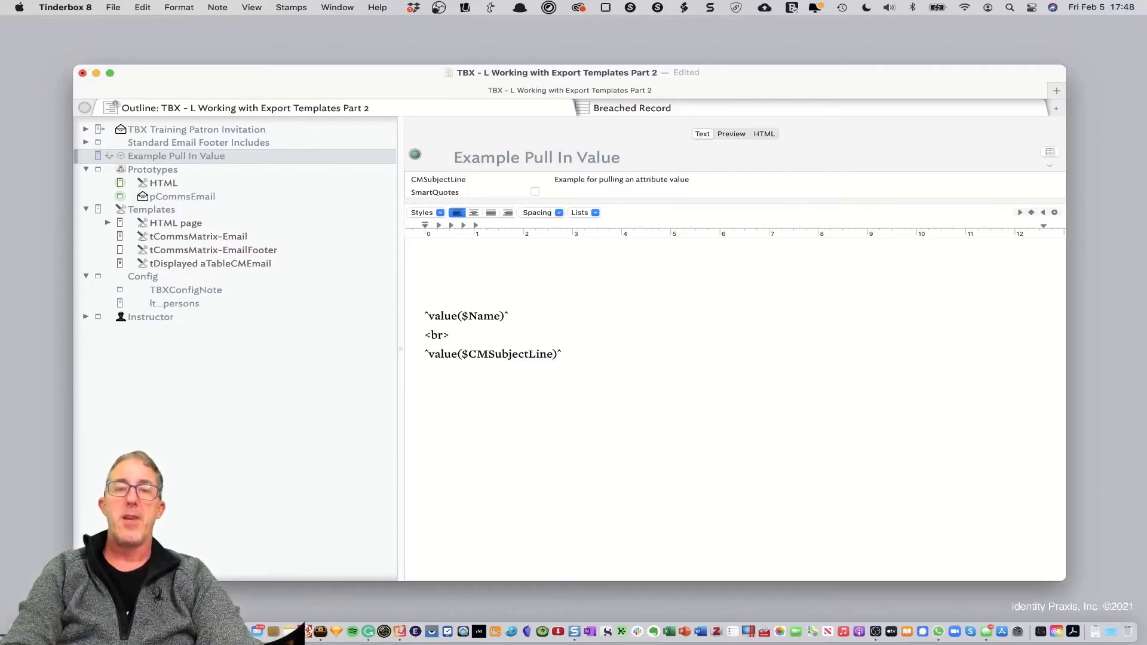
pyautogui.write('IN')
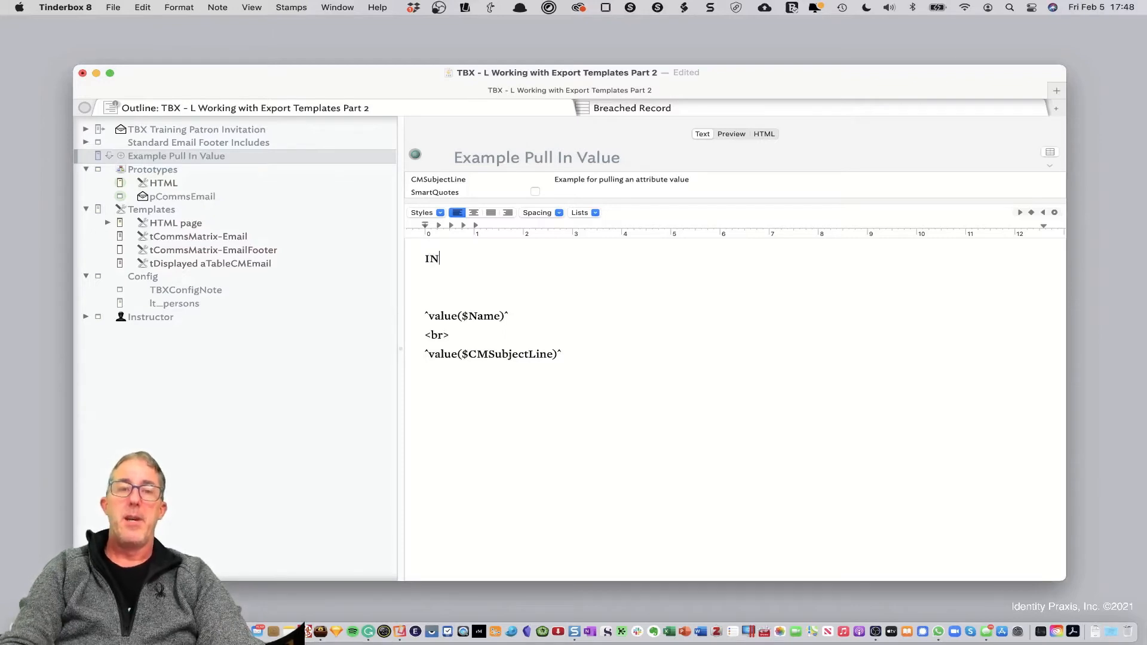
pyautogui.press('BackSpace')
pyautogui.write('n /value($Name)  ')
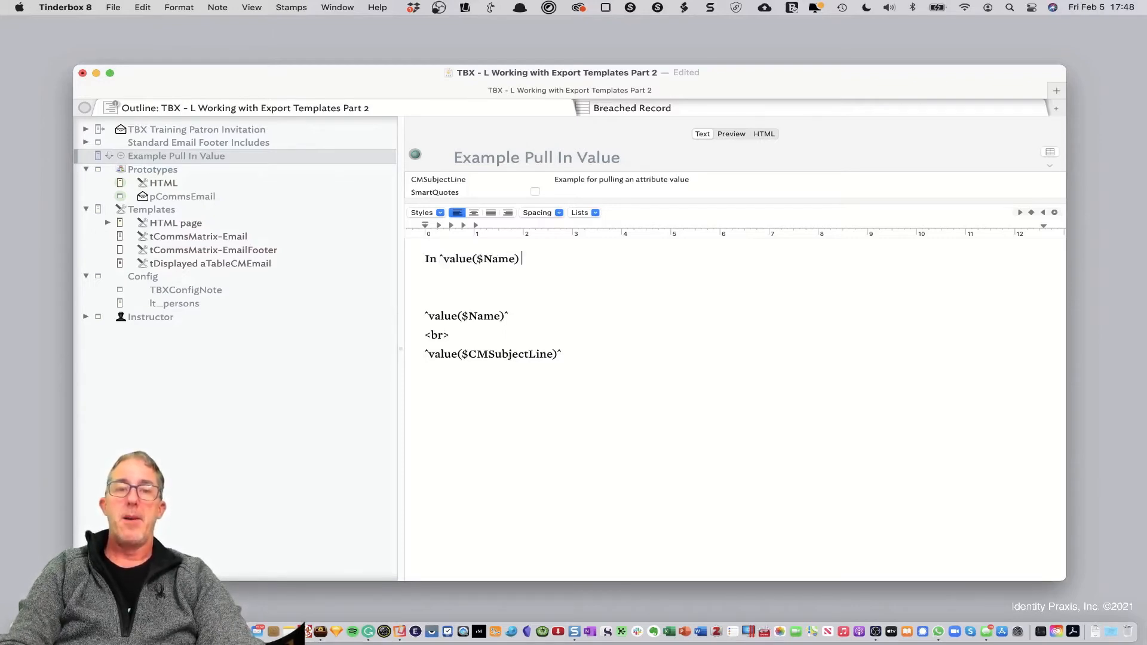
pyautogui.write('this is going.')
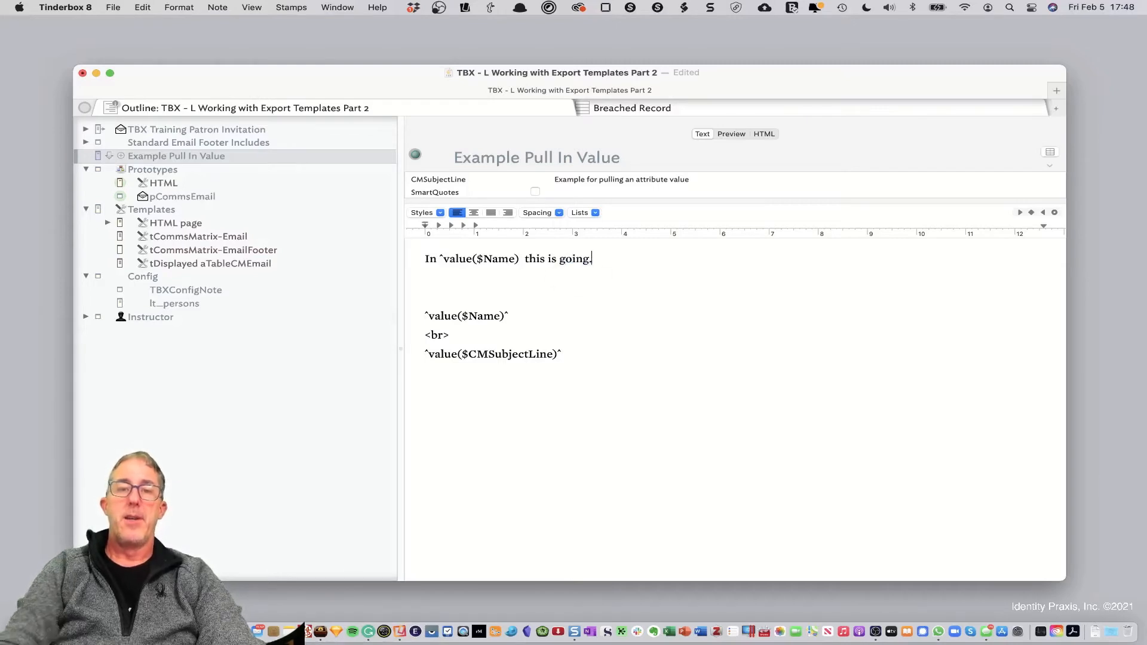
pyautogui.click(729, 137)
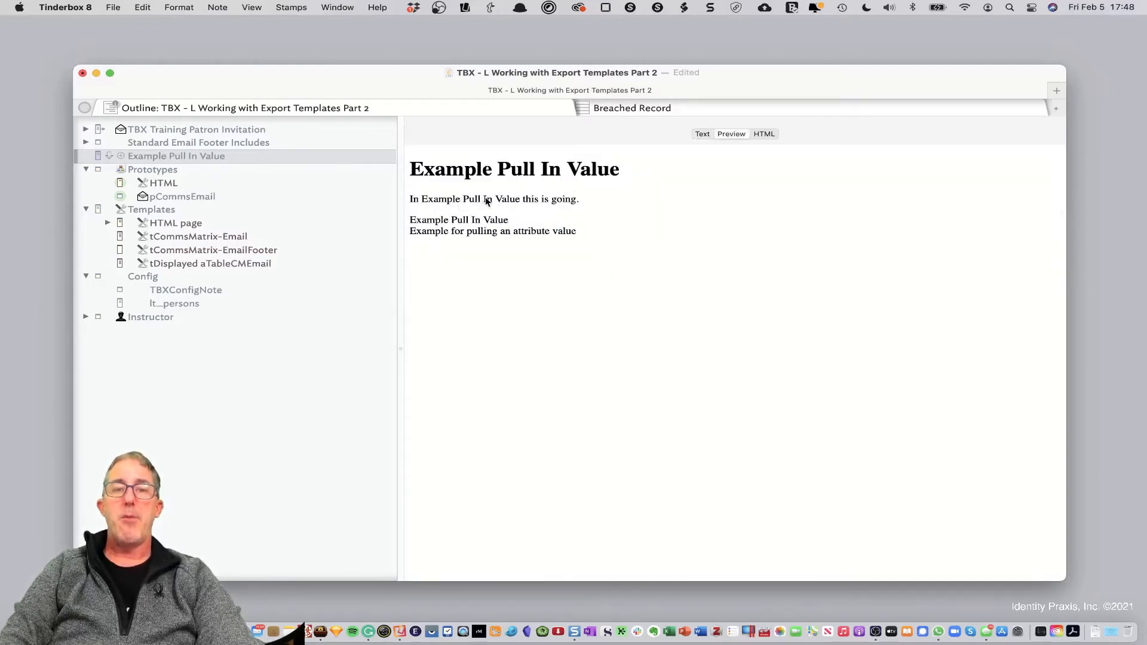
# Step: Rename the note to "Example Pull In Values" and check the rendered preview
pyautogui.click(704, 135)
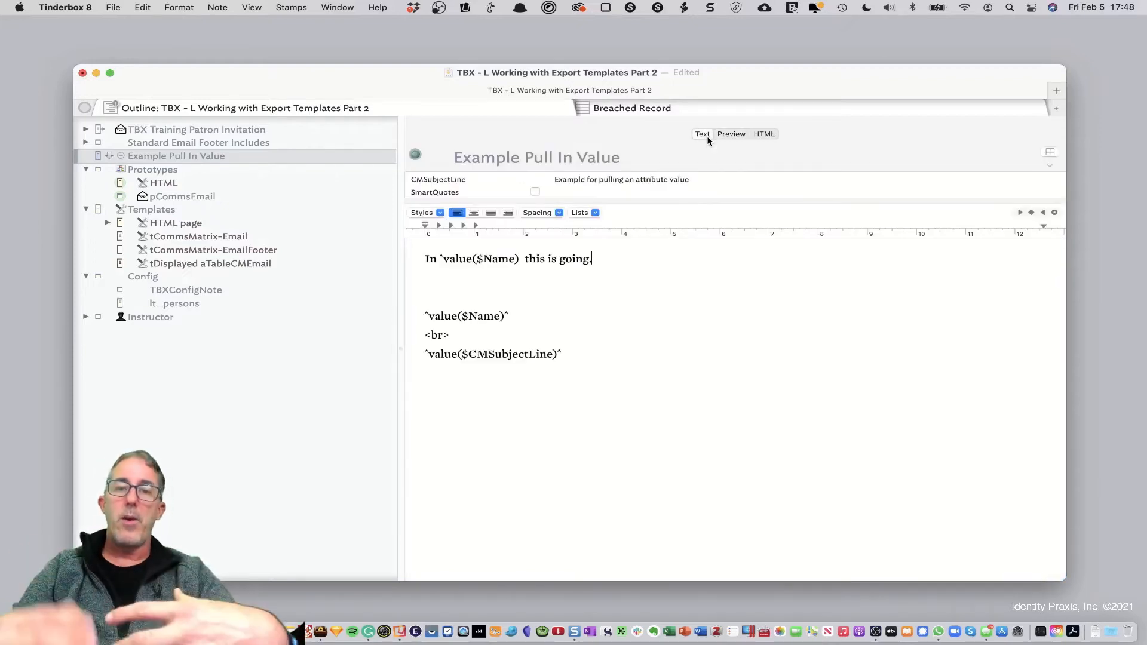
pyautogui.click(621, 157)
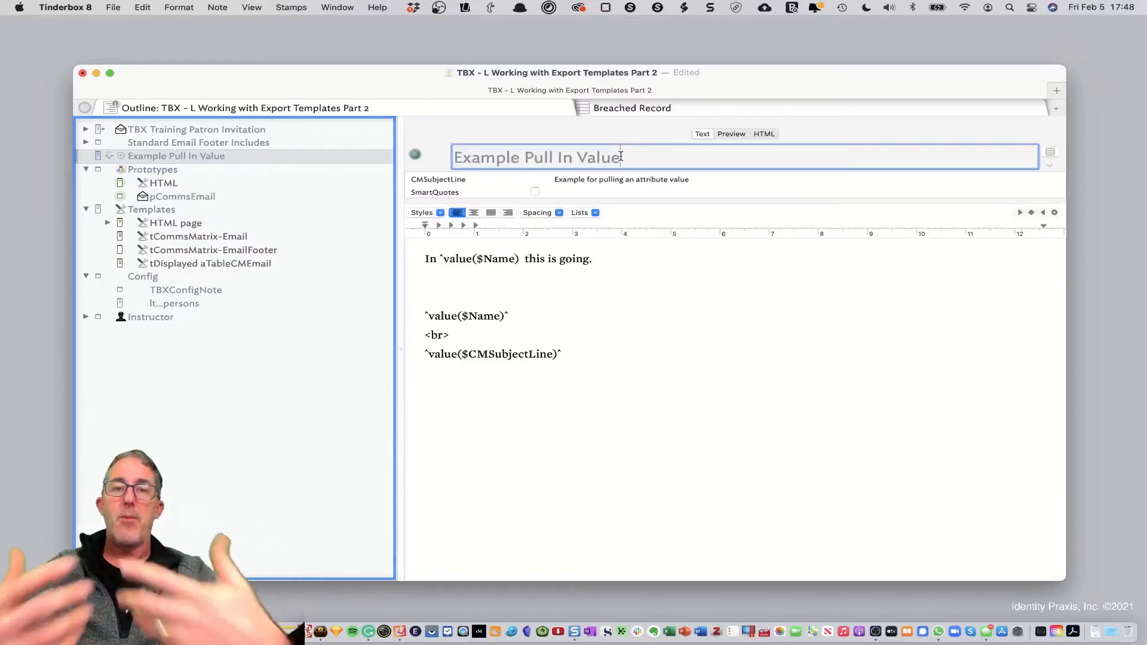
pyautogui.write('s')
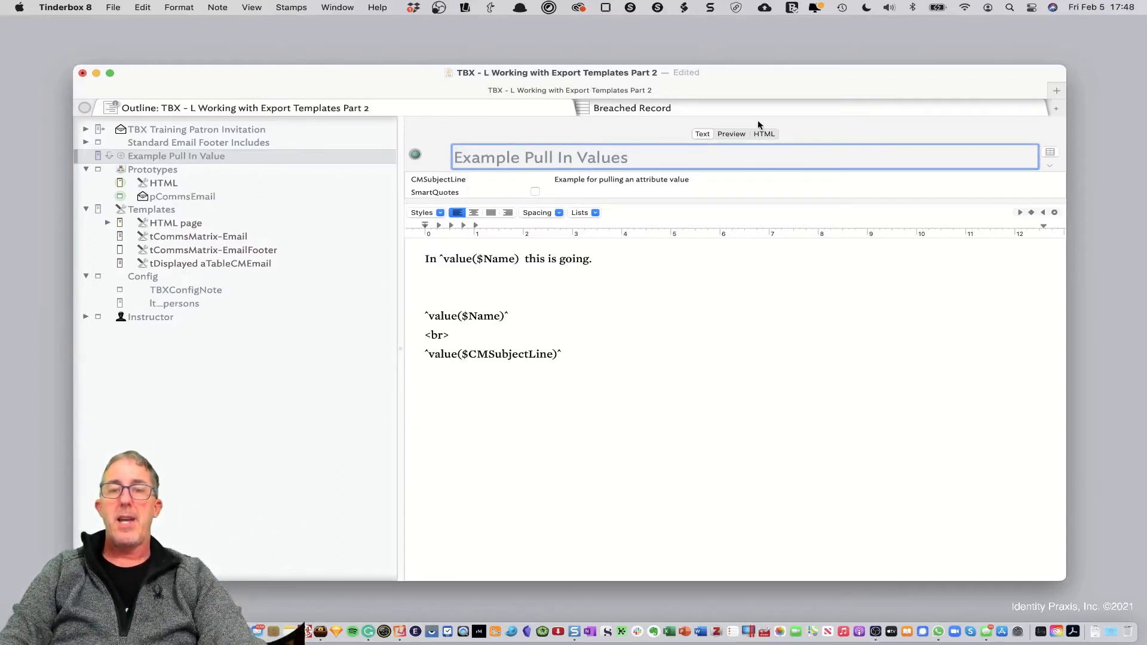
pyautogui.click(734, 135)
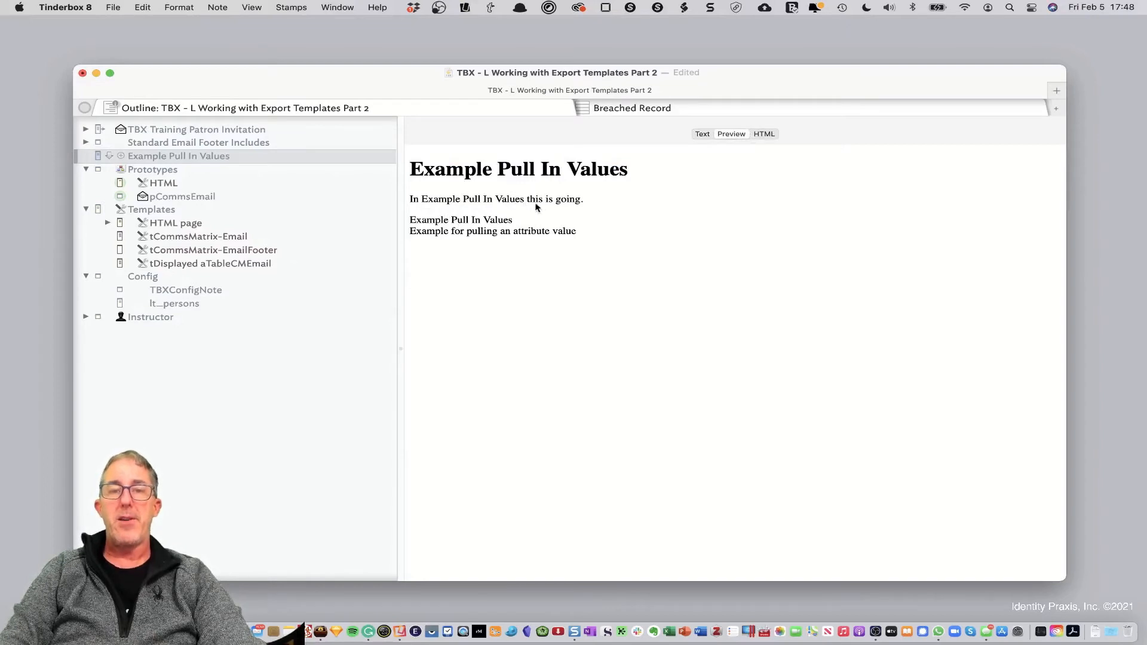
# Step: Remove the blank lines between the "this is going." sentence and the ^value($Name)^ line in the note text
pyautogui.click(702, 134)
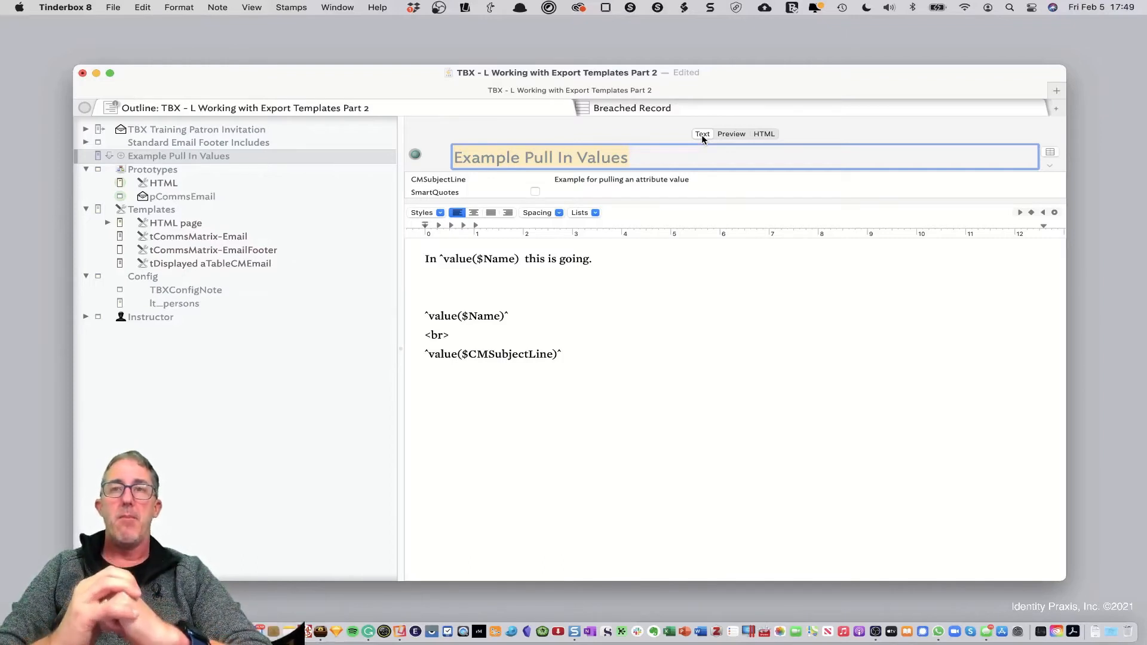
pyautogui.click(519, 291)
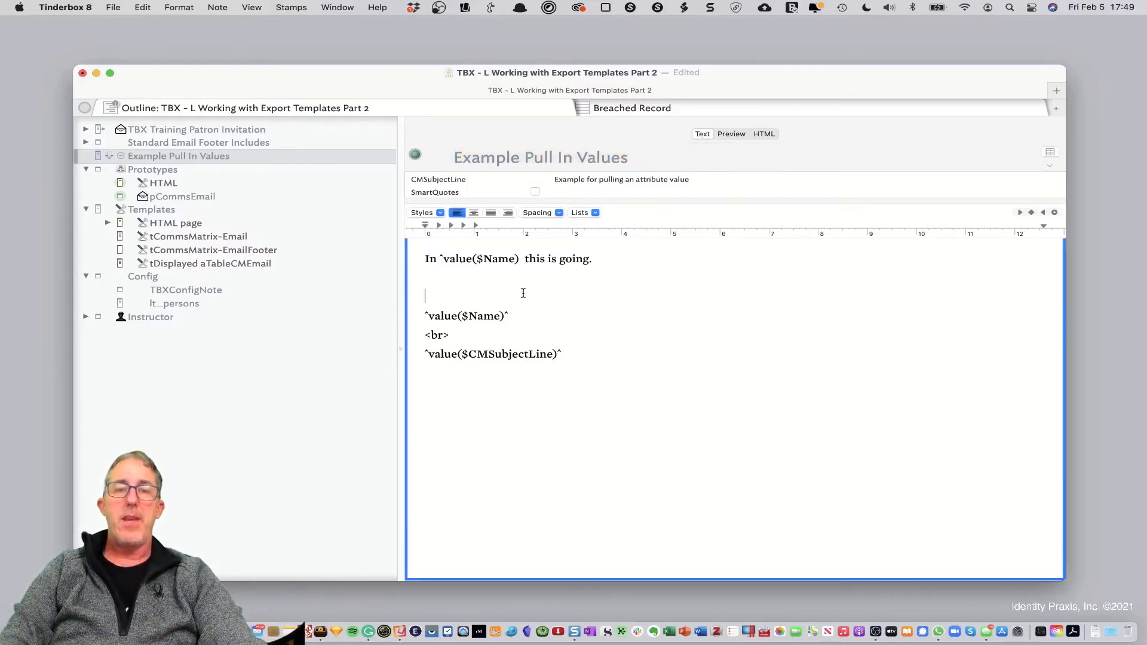
pyautogui.press('BackSpace')
pyautogui.press('BackSpace')
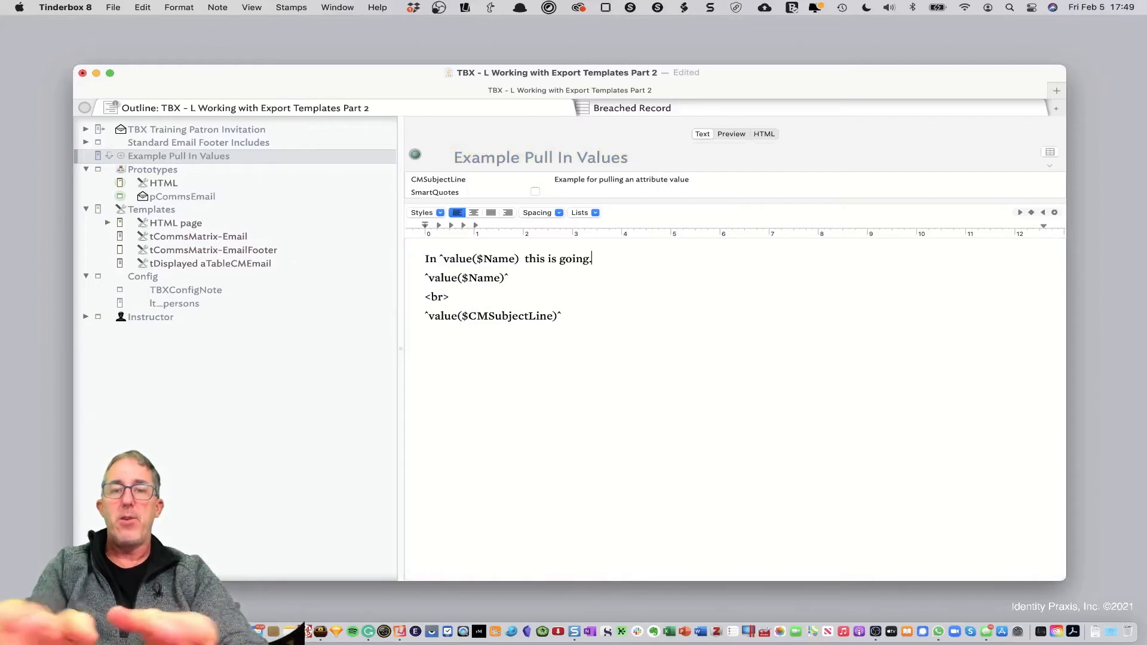
# Step: Add the sentence "Here let's now pull values from another note." below the codes, separated by a blank line
pyautogui.click(597, 308)
pyautogui.press('Return')
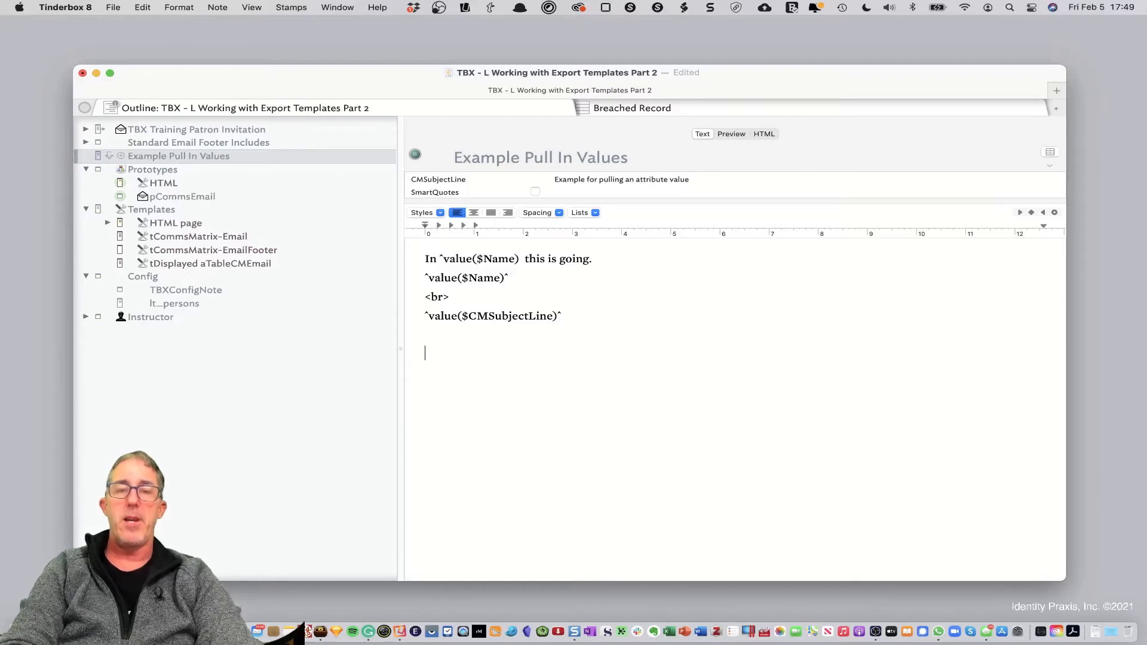
pyautogui.write("Here I'e")
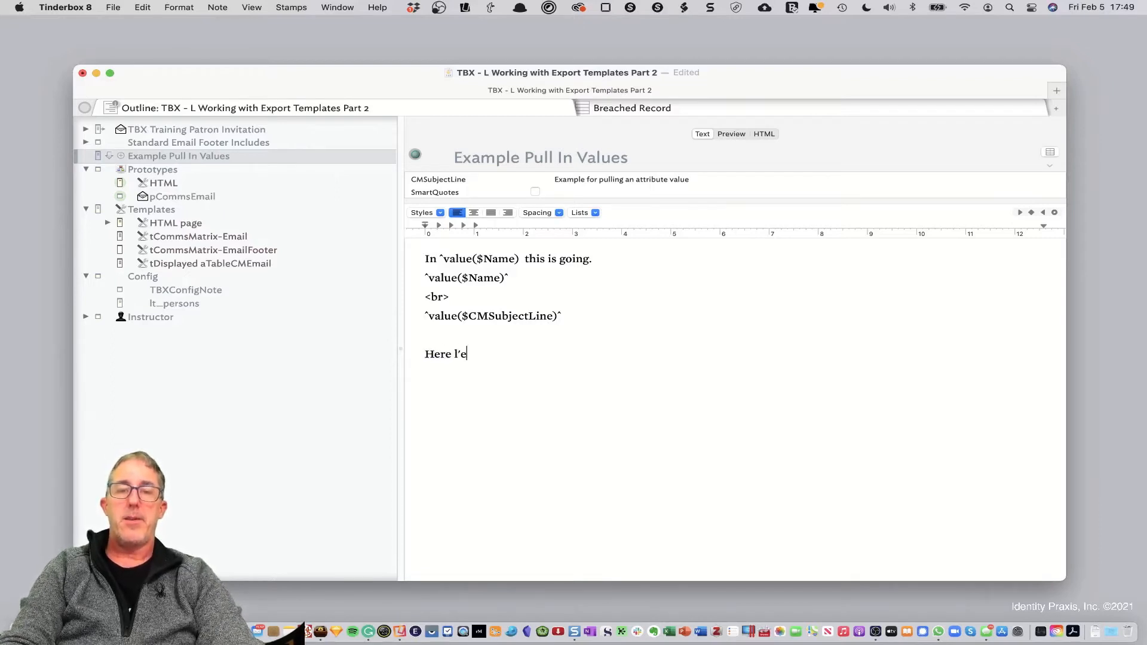
pyautogui.press('BackSpace')
pyautogui.press('BackSpace')
pyautogui.write("et's now p")
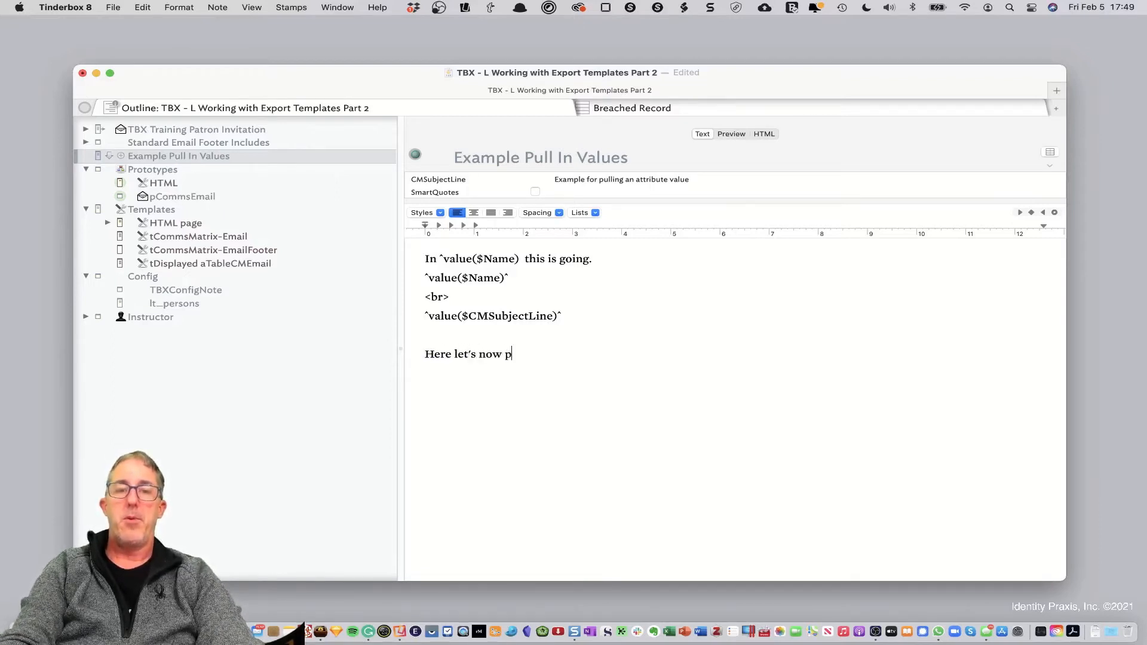
pyautogui.write('ull vases')
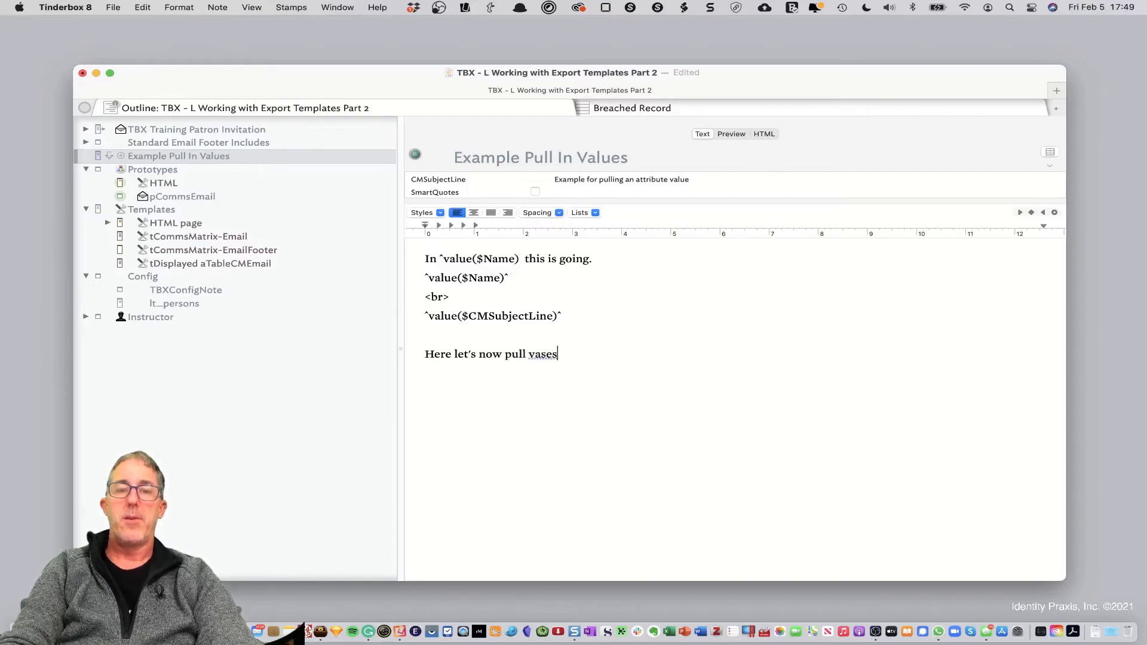
pyautogui.press('BackSpace')
pyautogui.press('BackSpace')
pyautogui.press('BackSpace')
pyautogui.press('BackSpace')
pyautogui.write('alues from')
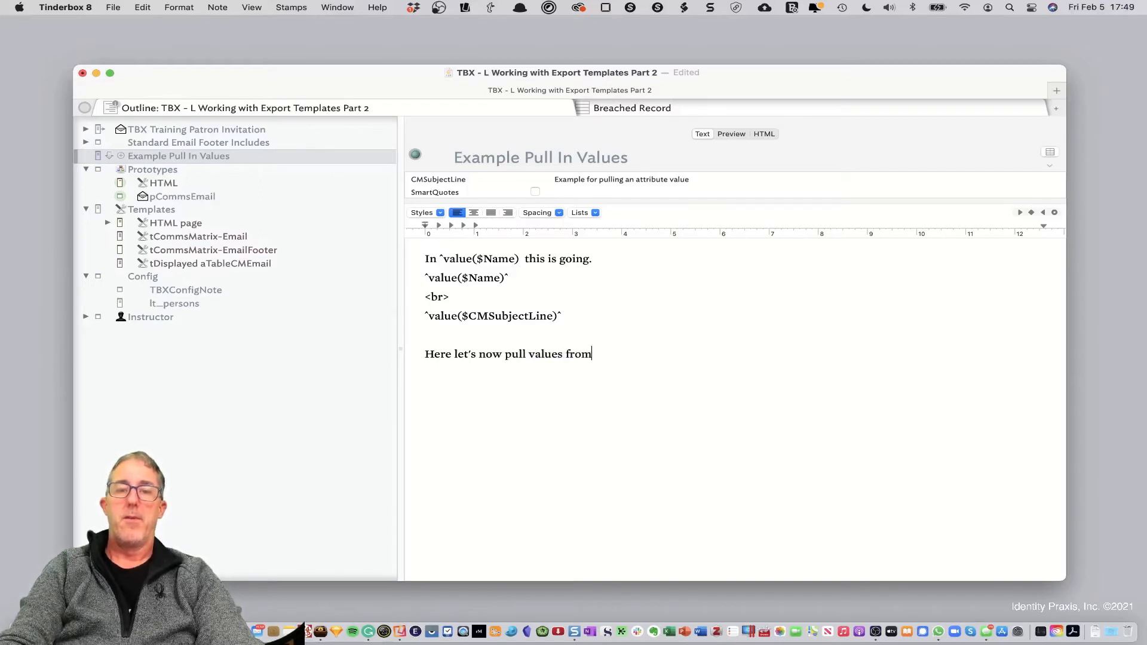
pyautogui.write(' another')
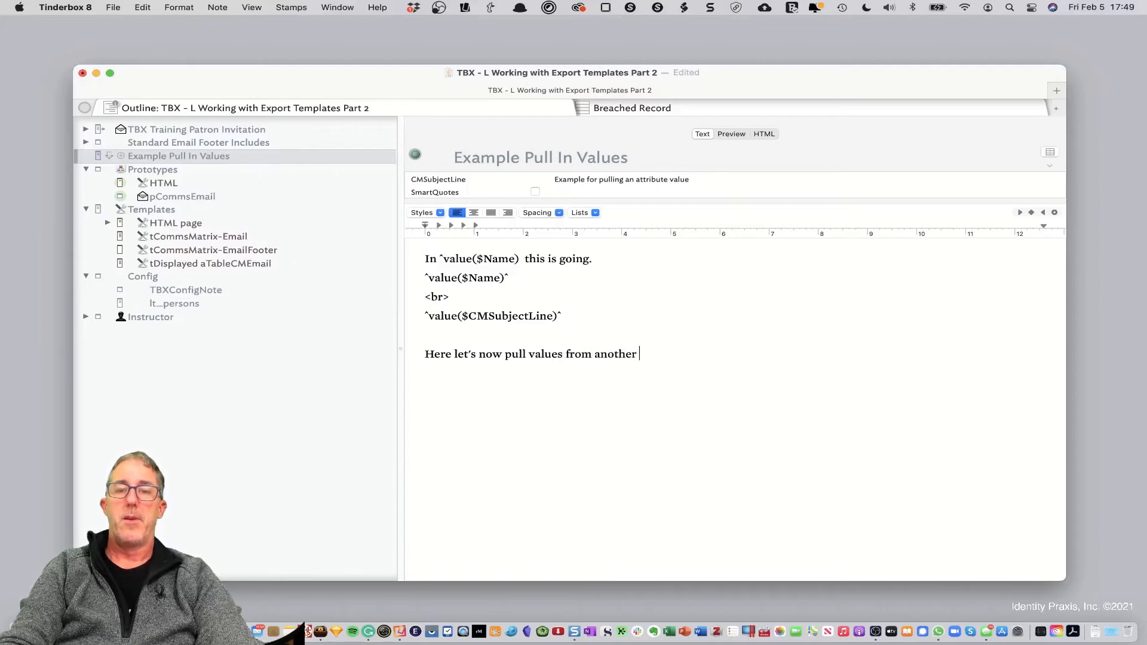
pyautogui.write(' note.')
pyautogui.press('Return')
pyautogui.press('Return')
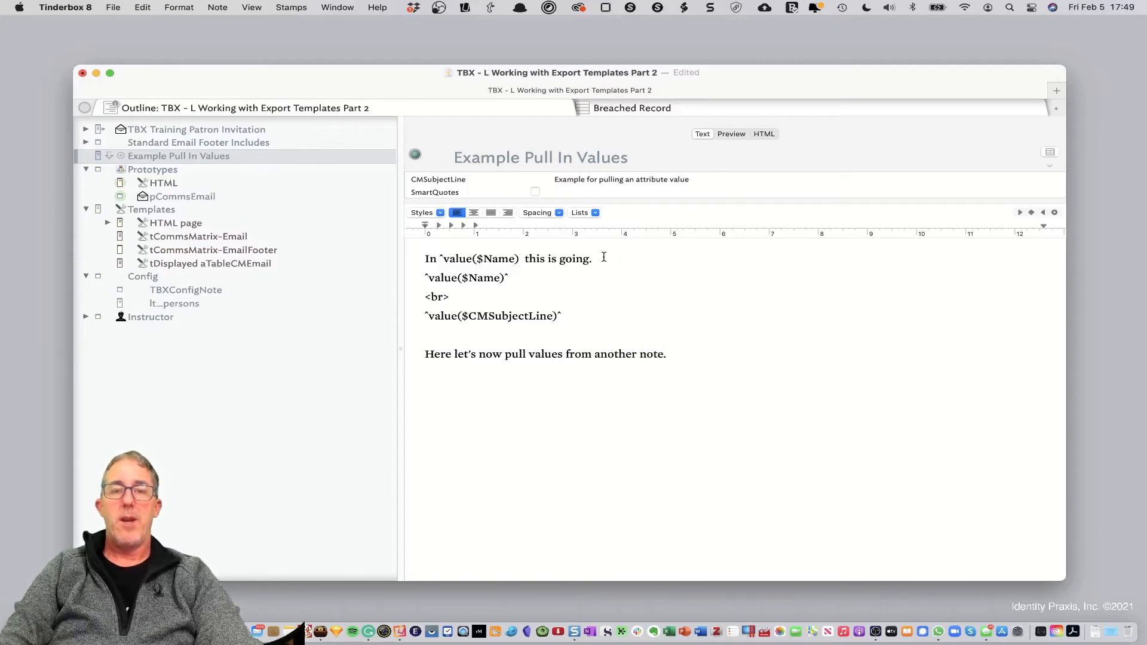
# Step: Copy the ^value($CMSubjectLine)^ code below the new sentence, leaving a blank line between them
pyautogui.moveTo(562, 316); pyautogui.dragTo(405, 317)
pyautogui.press('super+c')
pyautogui.click(448, 374)
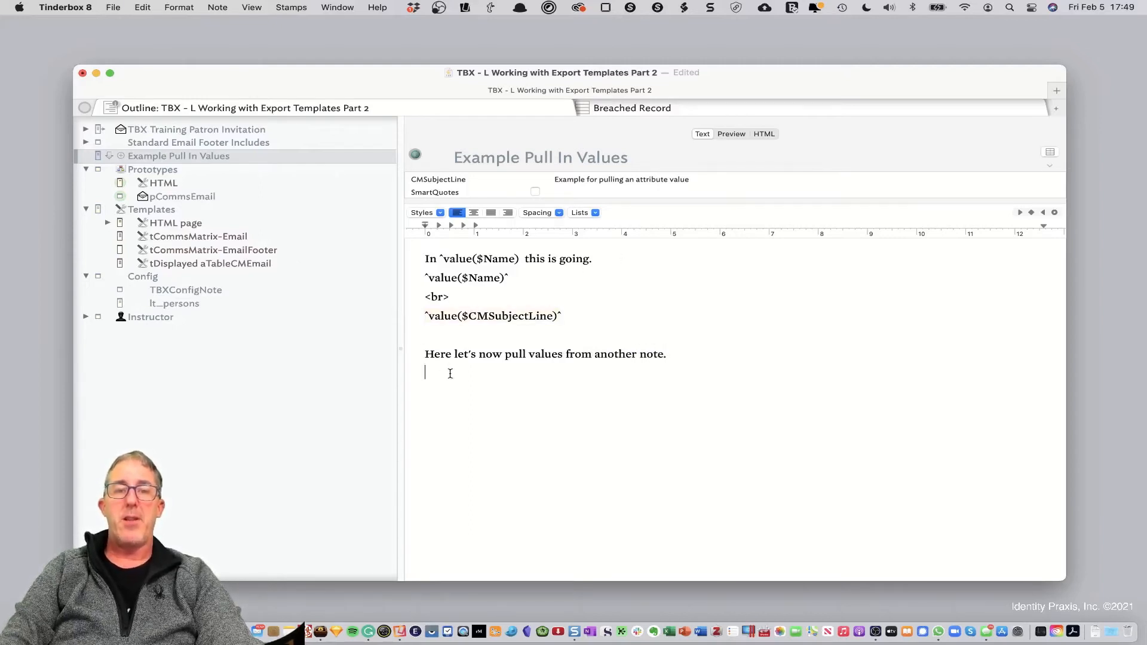
pyautogui.press('super+v')
pyautogui.press('super+Left')
pyautogui.press('Return')
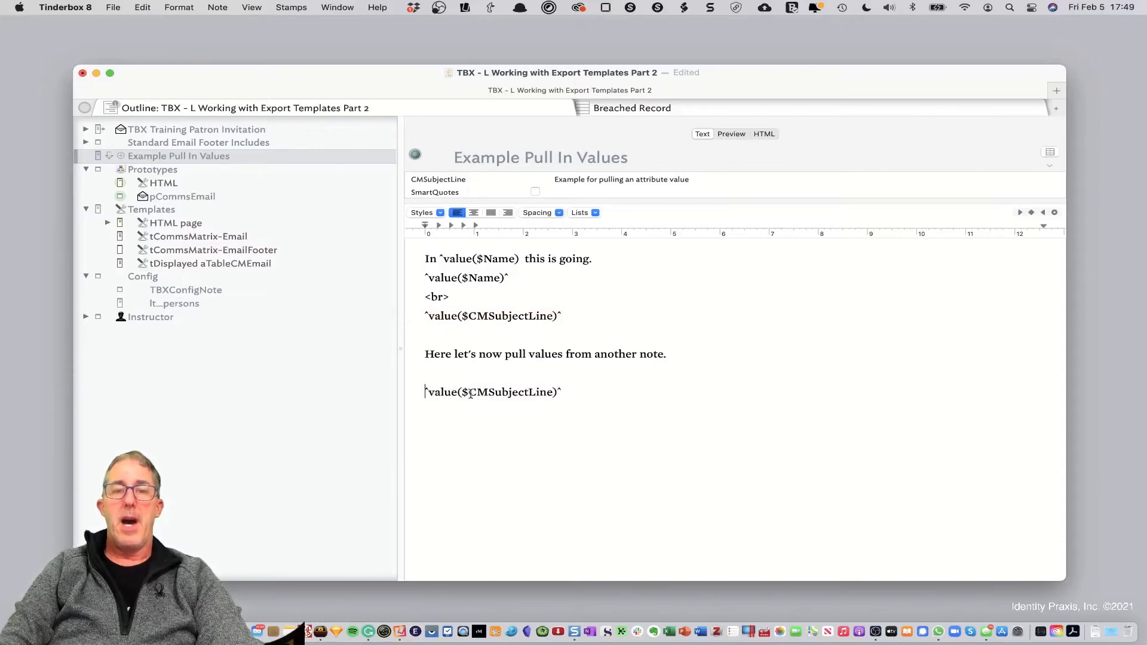
# Step: Extend the copied code to ^value($CMSubjectLine("TBX Training Patron Invitation"))^ using the copied name of that note, and check the preview
pyautogui.doubleClick(228, 130)
pyautogui.press('super+c')
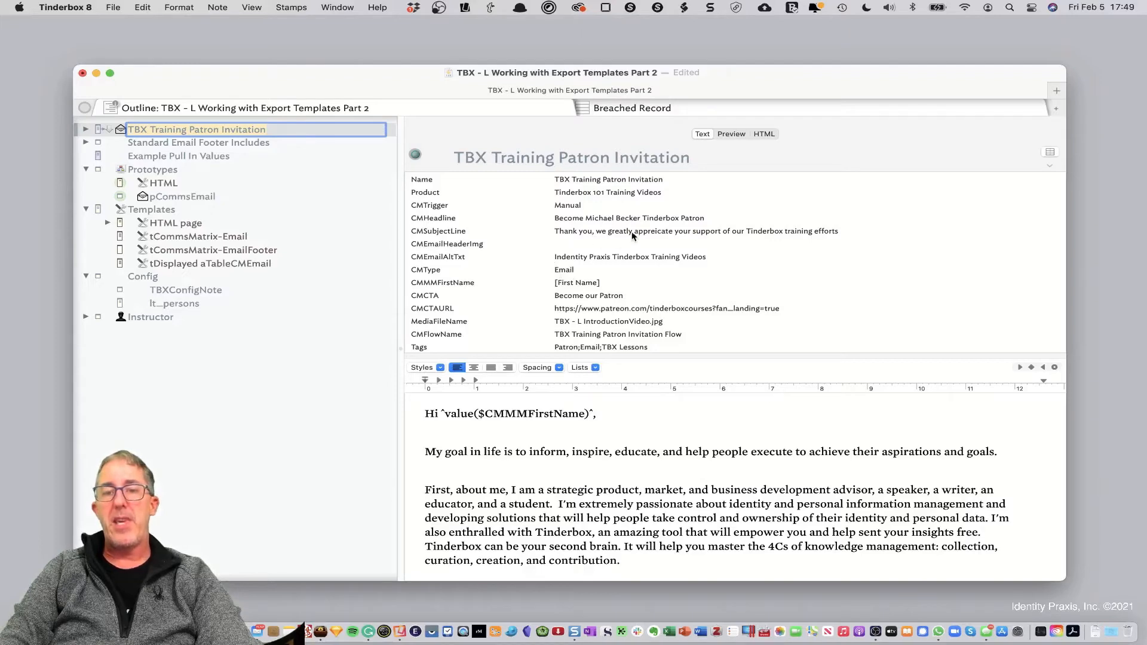
pyautogui.click(203, 156)
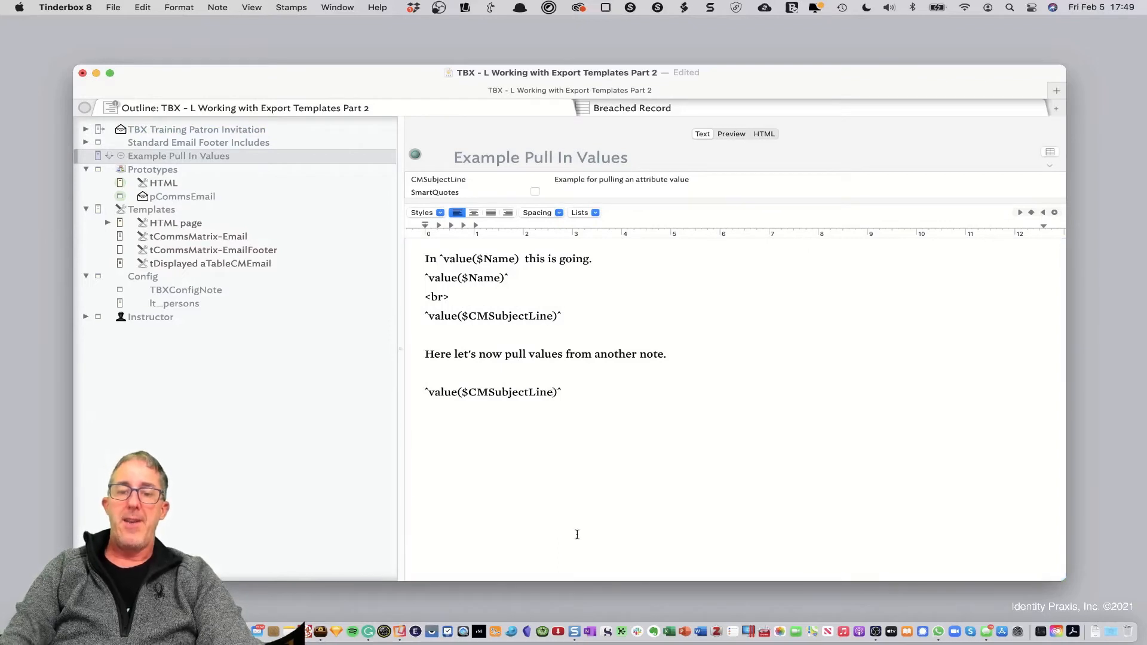
pyautogui.write('("')
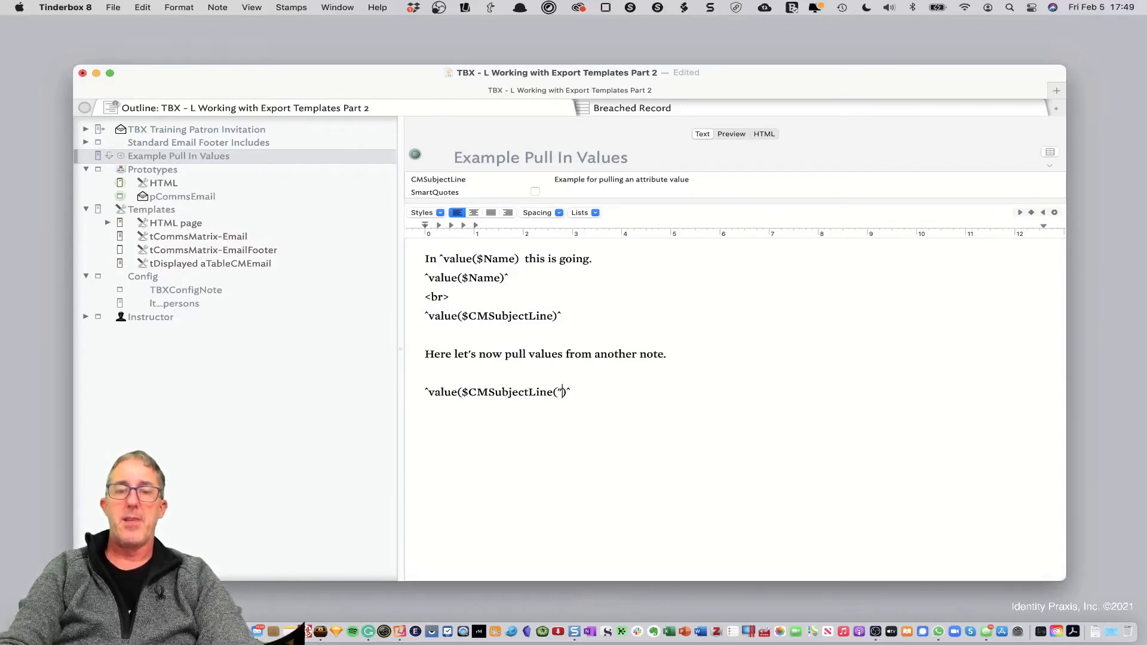
pyautogui.press('super+v')
pyautogui.write('"')
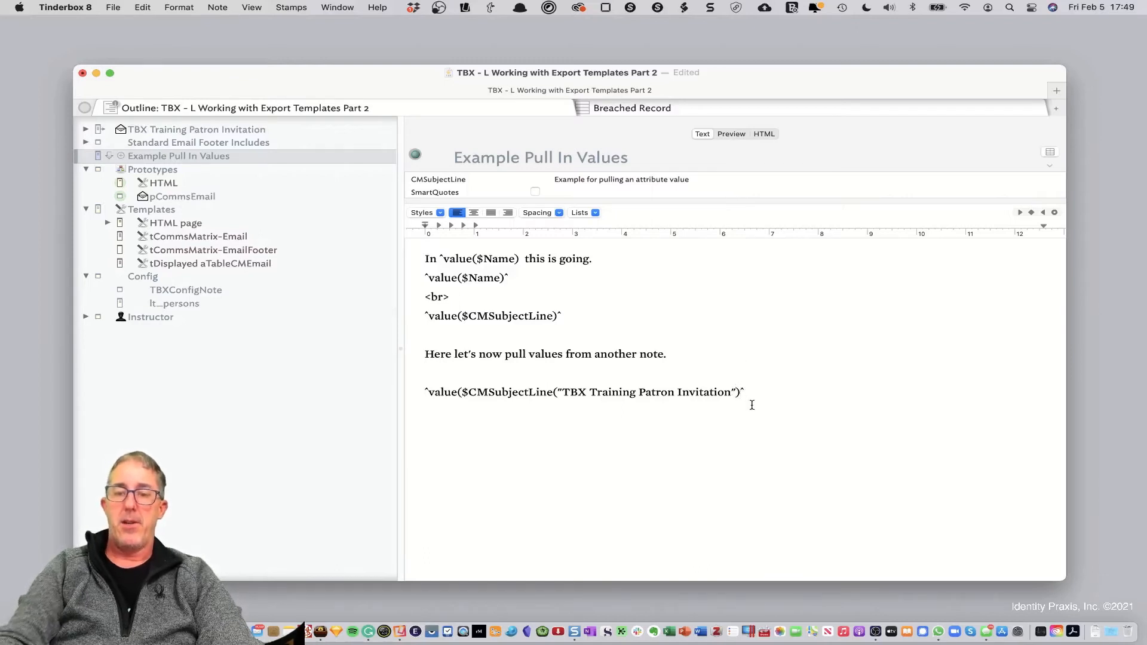
pyautogui.write(')')
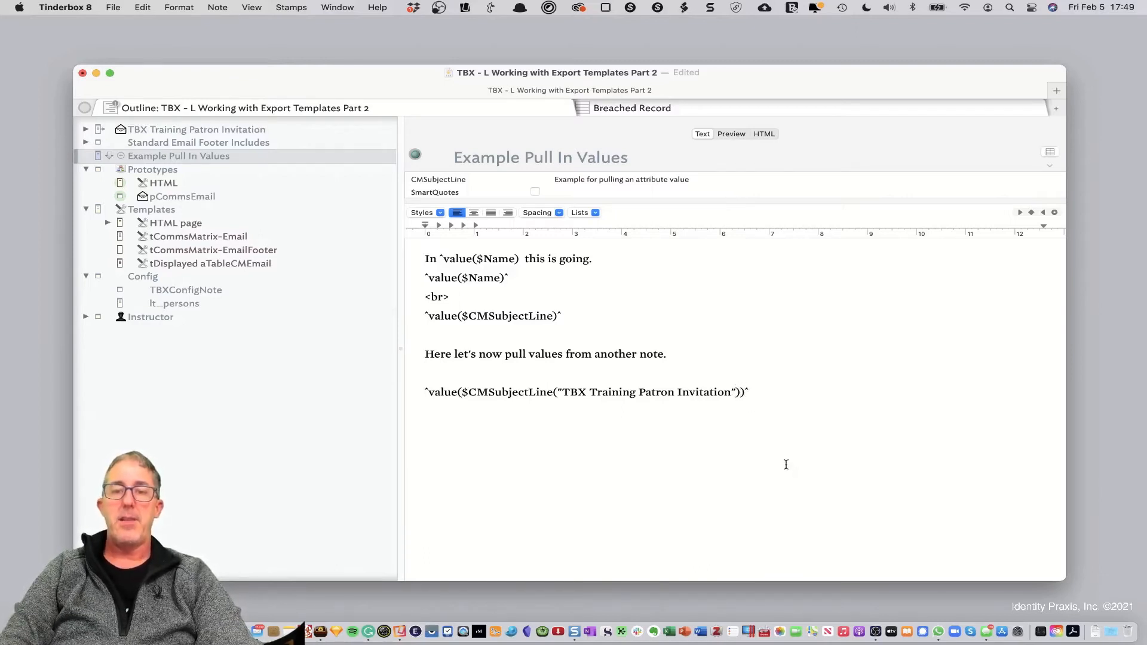
pyautogui.click(731, 133)
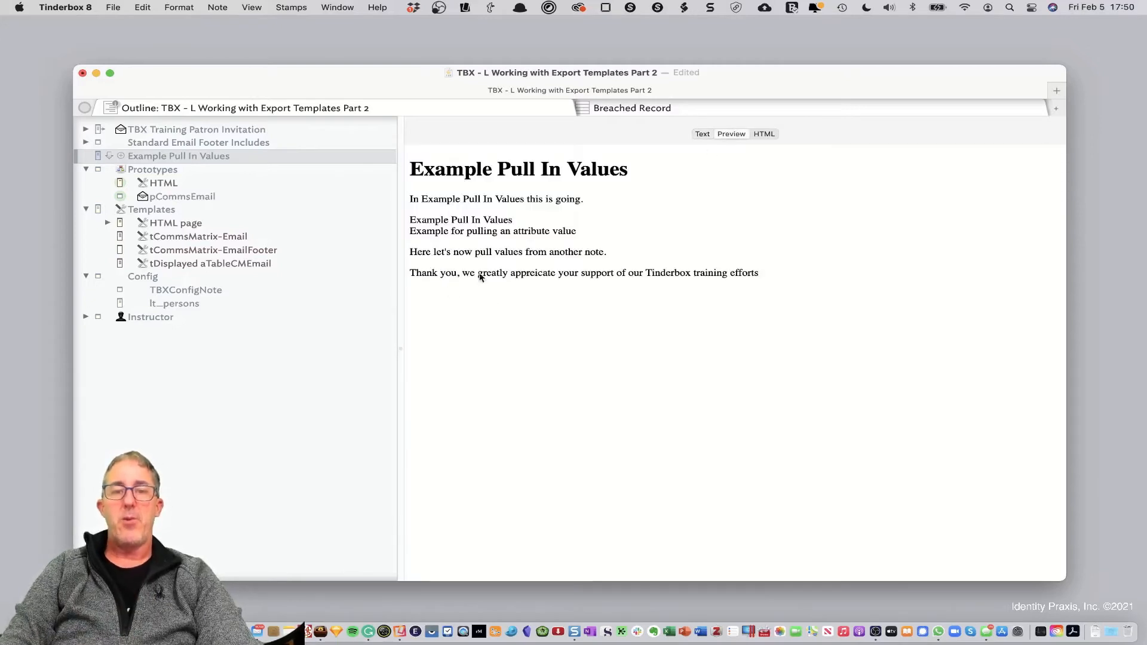
pyautogui.moveTo(411, 274); pyautogui.dragTo(759, 273)
pyautogui.click(703, 135)
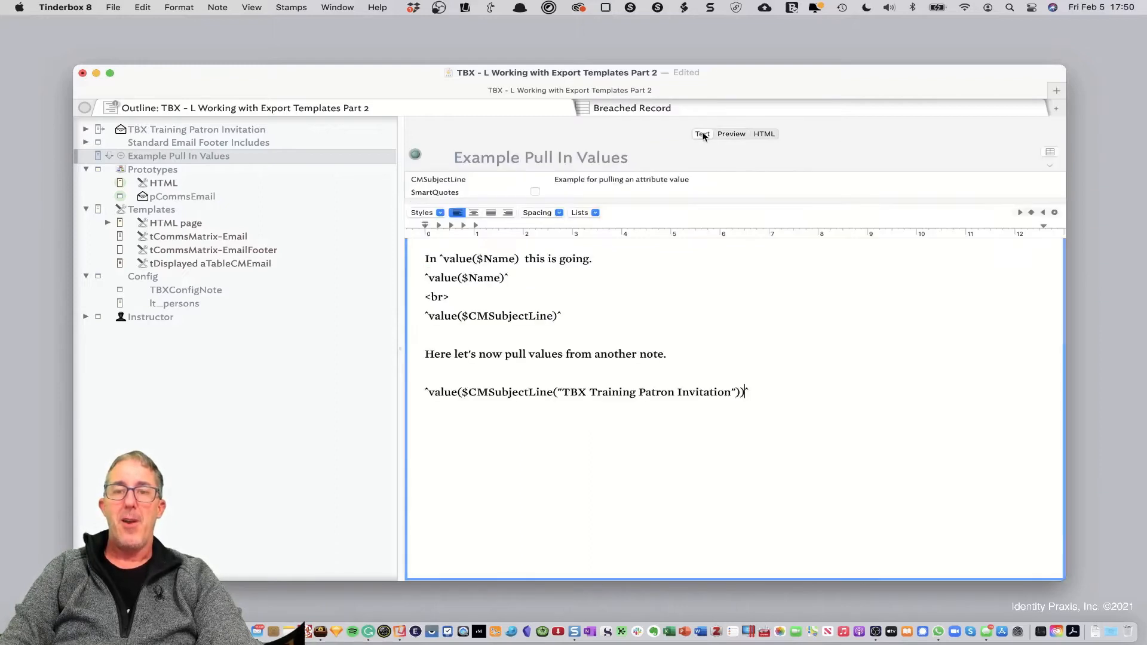
pyautogui.click(736, 135)
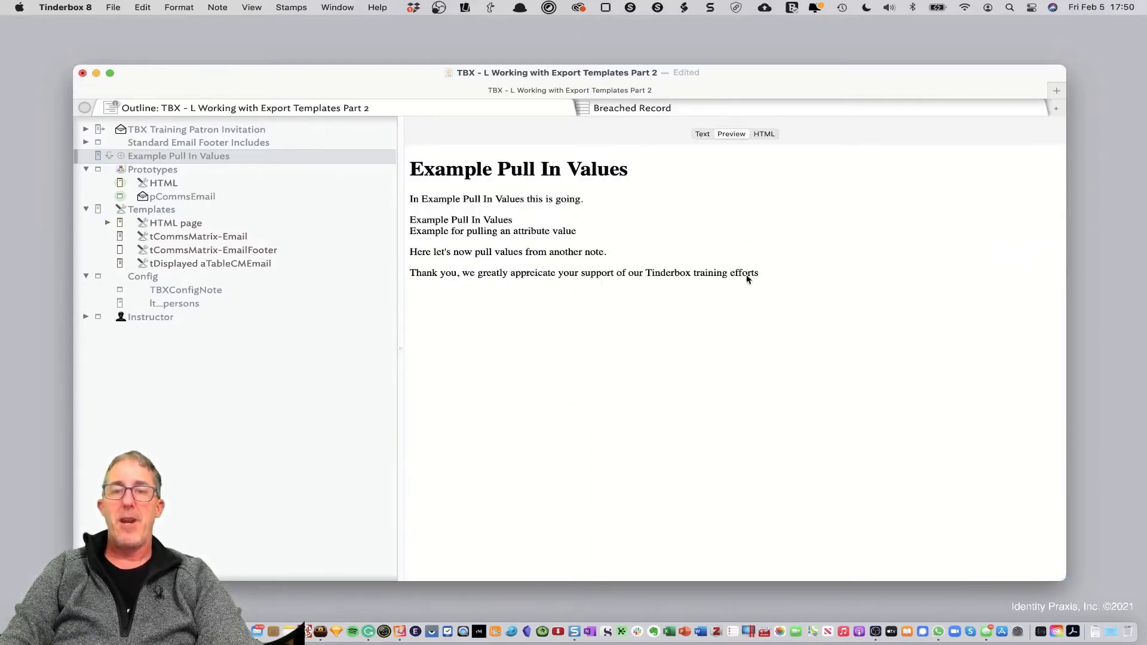
# Step: Turn on SmartQuotes, retype the start of the quoted note name with a curly opening quote, and preview the note
pyautogui.click(704, 132)
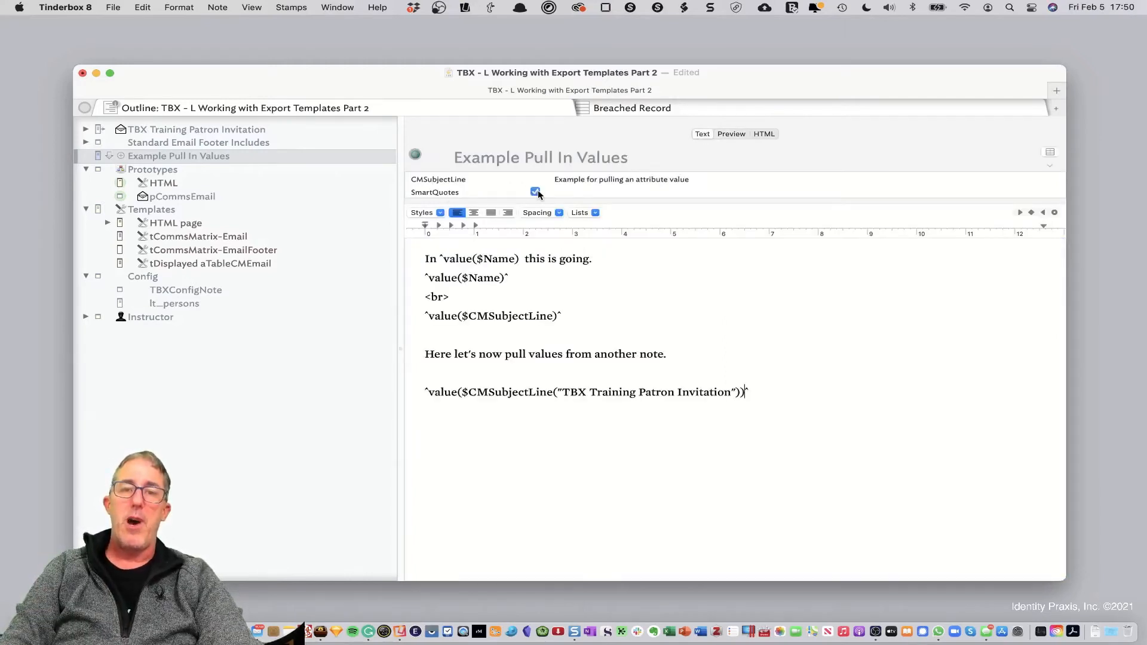
pyautogui.click(572, 393)
pyautogui.write('sdf')
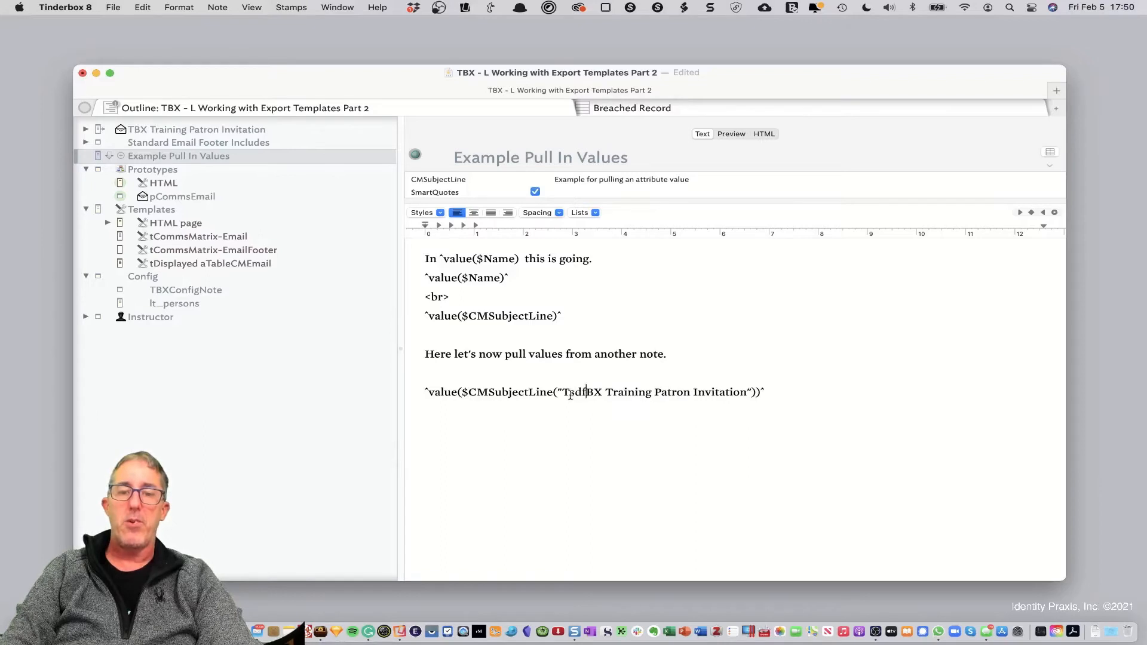
pyautogui.press('BackSpace')
pyautogui.press('BackSpace')
pyautogui.press('BackSpace')
pyautogui.press('BackSpace')
pyautogui.write('t')
pyautogui.press('BackSpace')
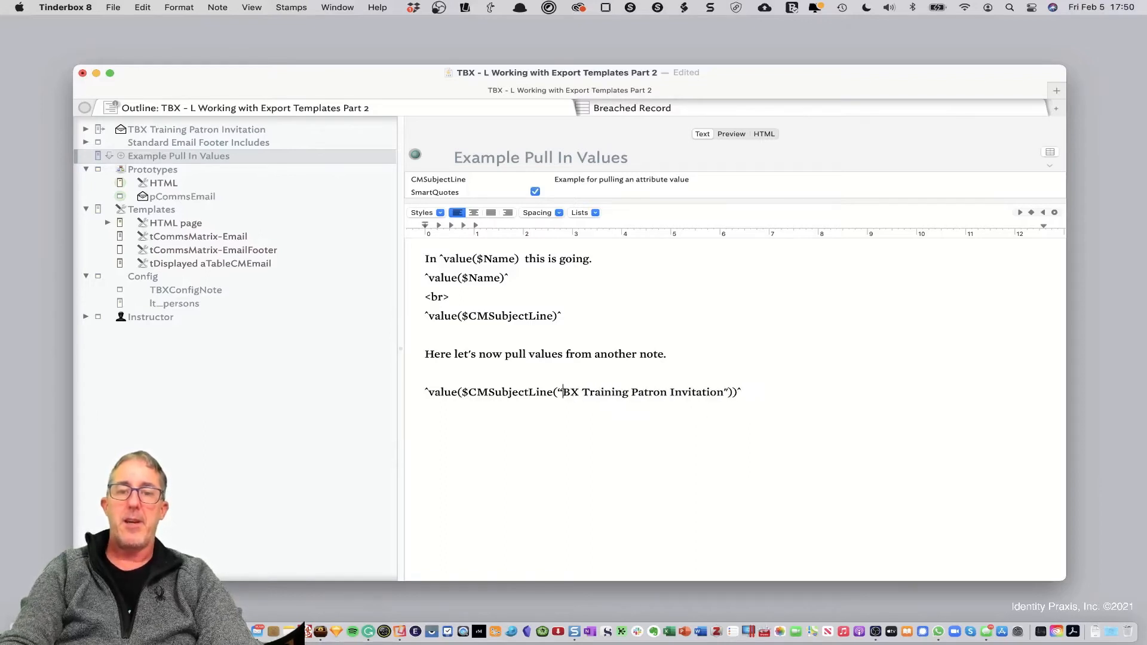
pyautogui.write('T')
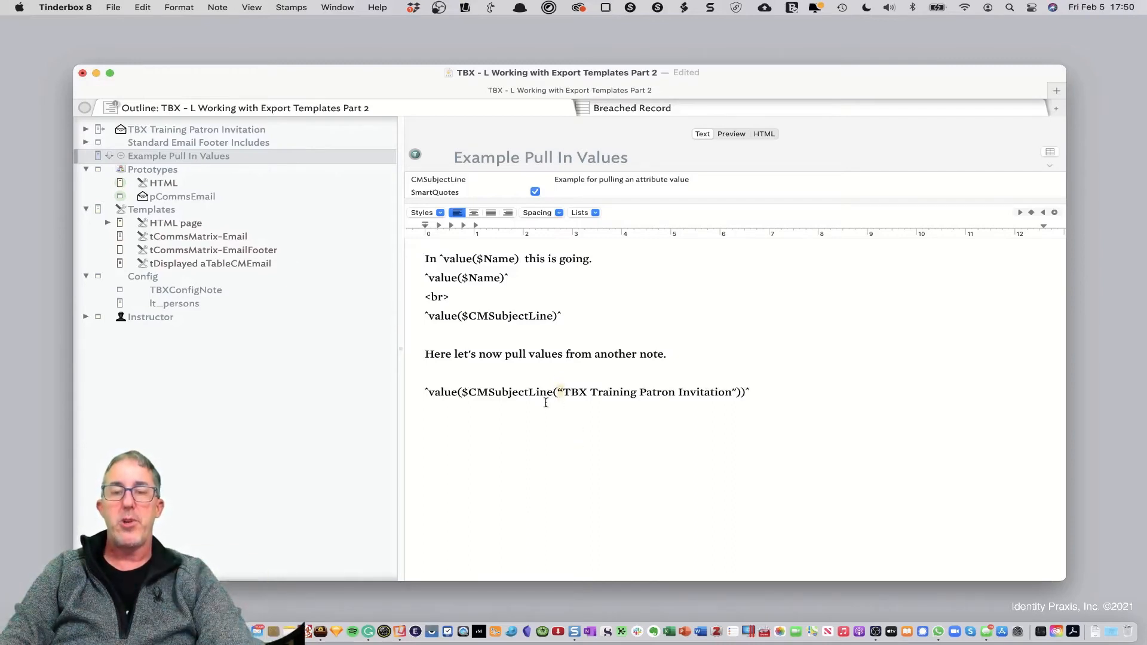
pyautogui.click(736, 133)
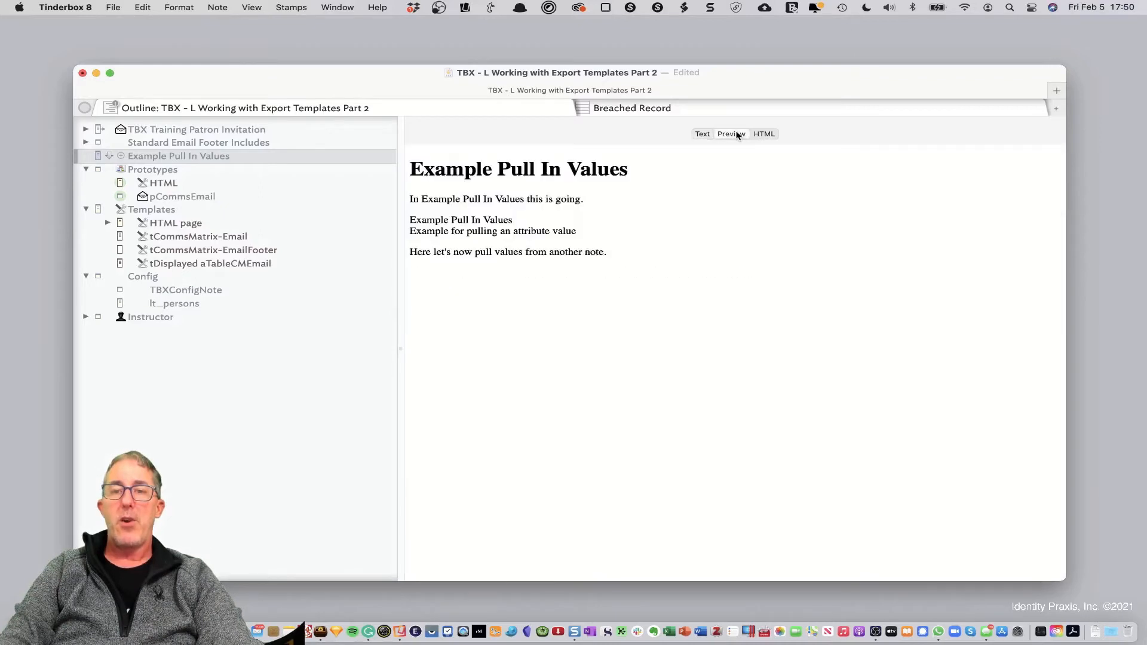
# Step: Restore the straight opening quote before the note name in the last code and check the preview
pyautogui.click(704, 134)
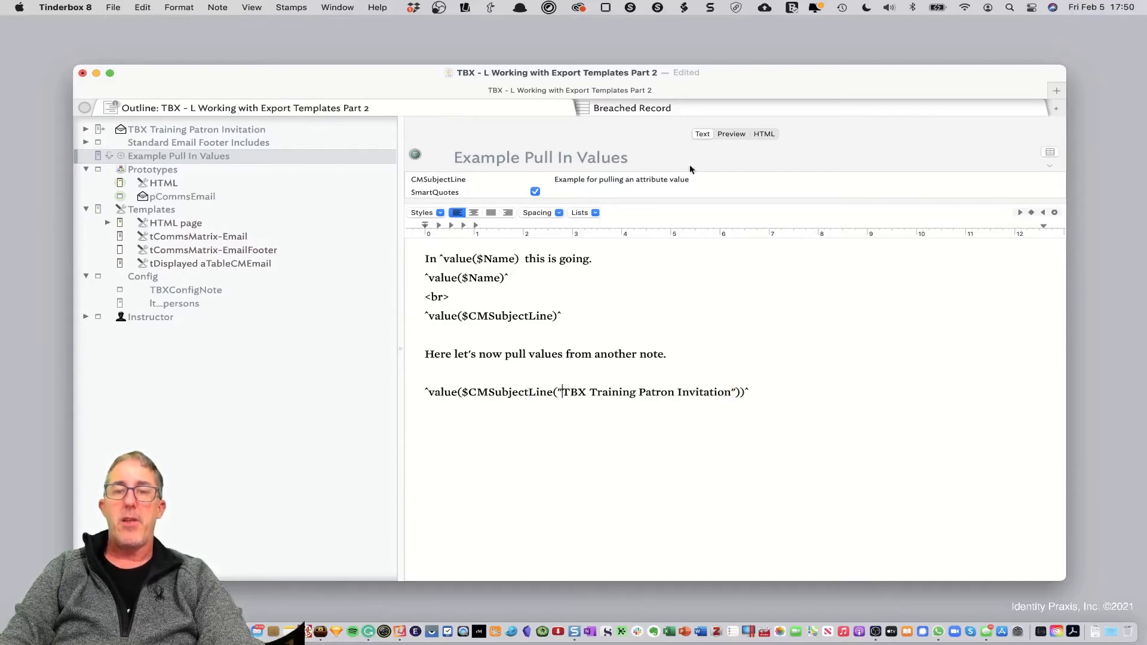
pyautogui.click(730, 135)
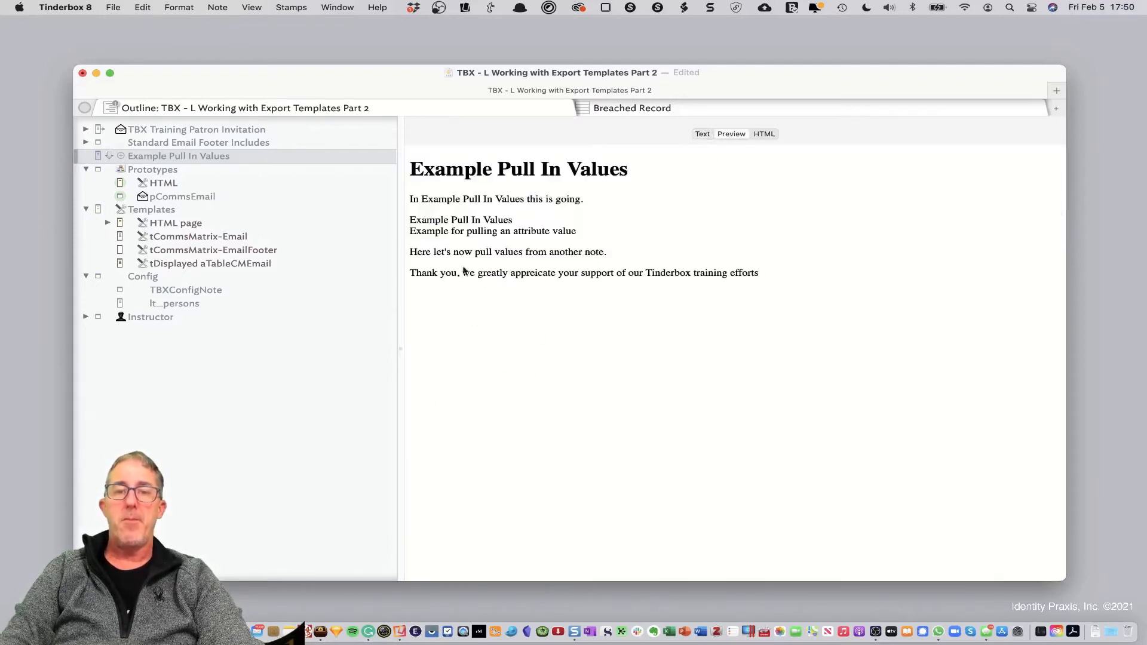
pyautogui.click(702, 134)
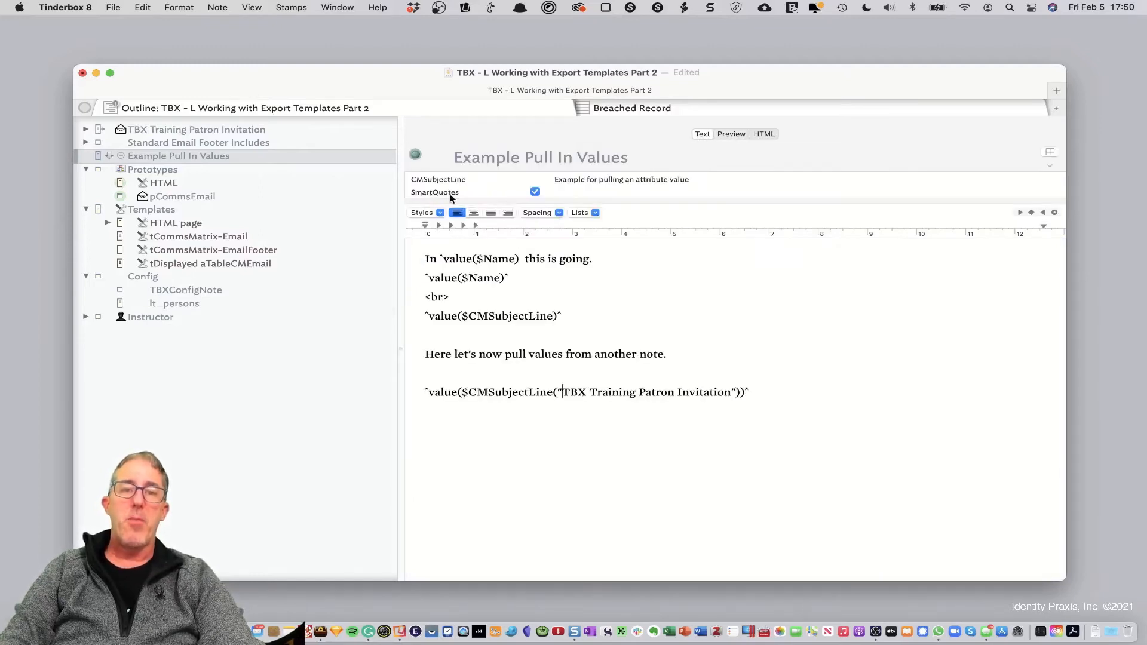
# Step: Turn off SmartQuotes and retype the start of "TBX Training Patron Invitation" in the last code
pyautogui.click(535, 192)
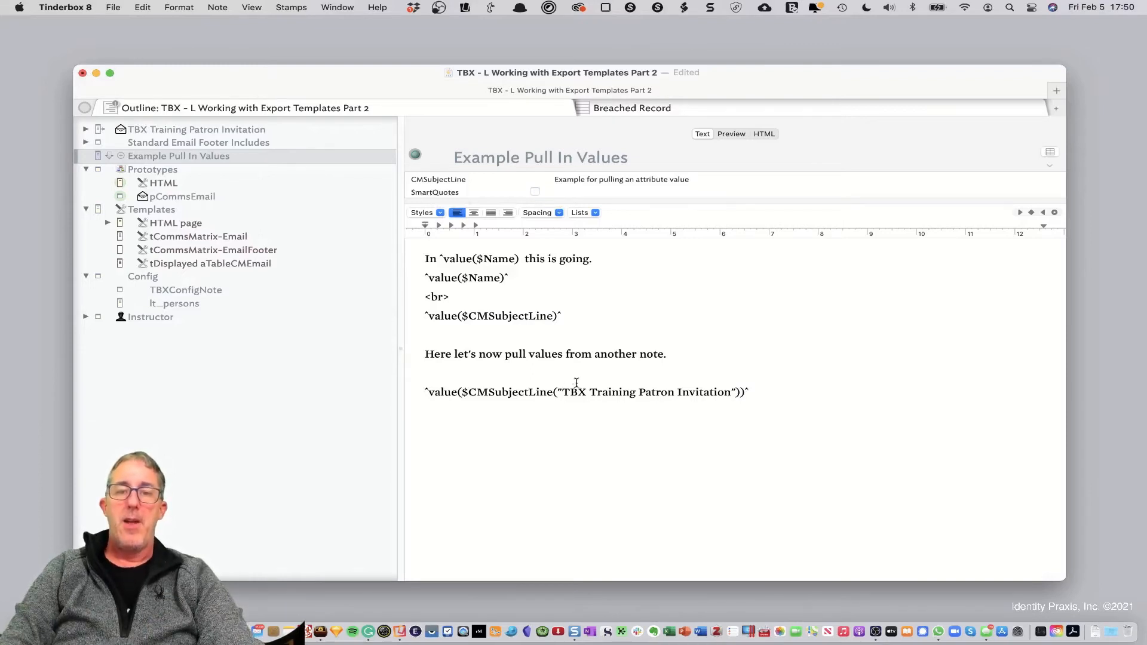
pyautogui.click(569, 392)
pyautogui.write('asdf a')
pyautogui.press('BackSpace')
pyautogui.press('BackSpace')
pyautogui.press('BackSpace')
pyautogui.press('BackSpace')
pyautogui.press('BackSpace')
pyautogui.press('BackSpace')
pyautogui.press('BackSpace')
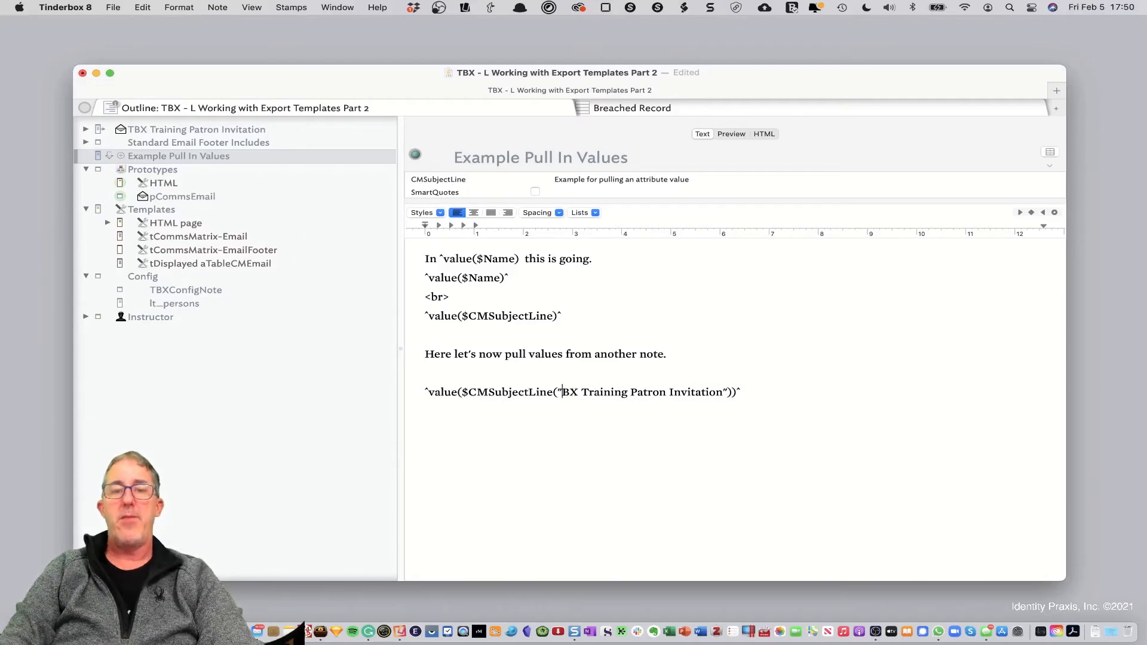
pyautogui.write('T')
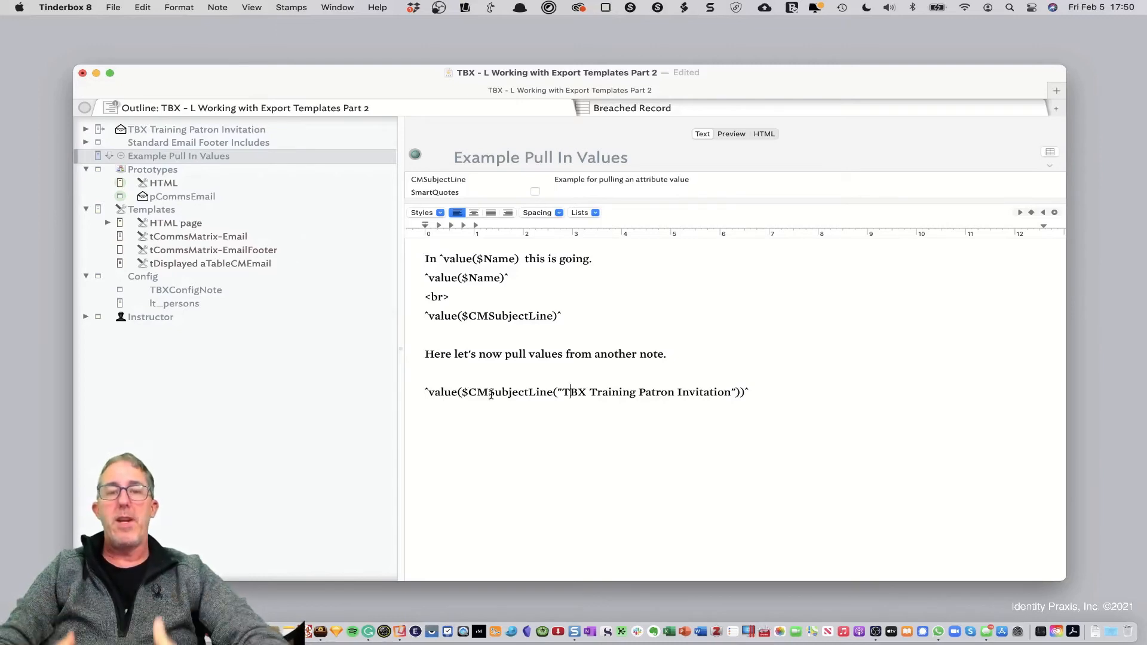
# Step: Add the line "You can also format sets and lists, as well as other values like dates." below the last code
pyautogui.click(763, 391)
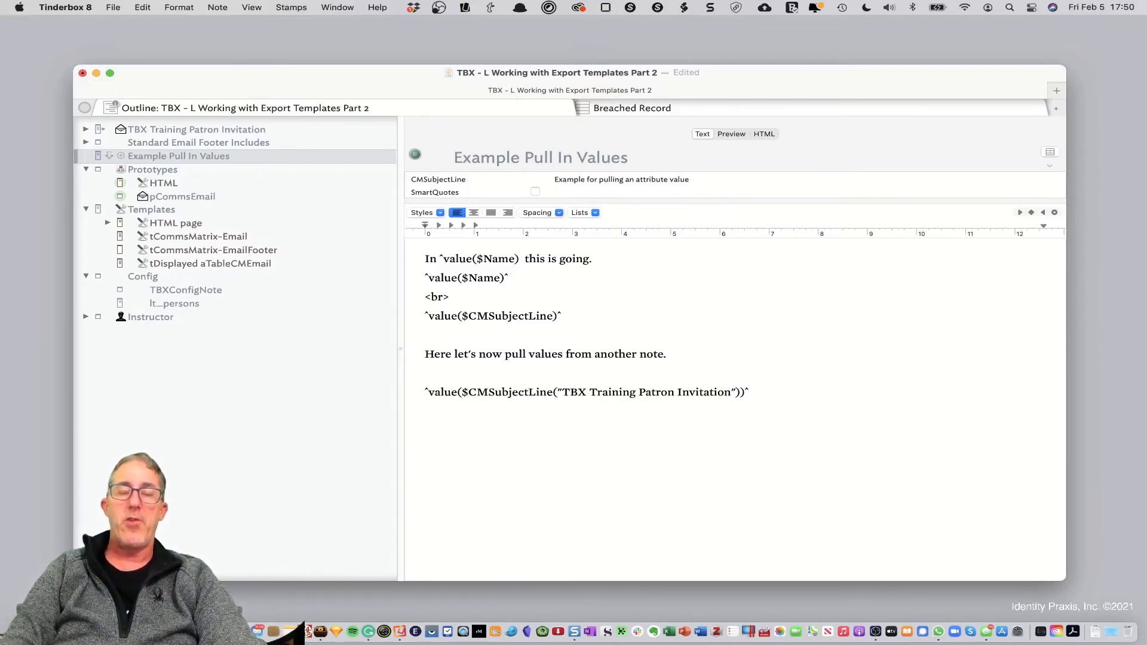
pyautogui.press('Return')
pyautogui.press('Return')
pyautogui.write('You can a')
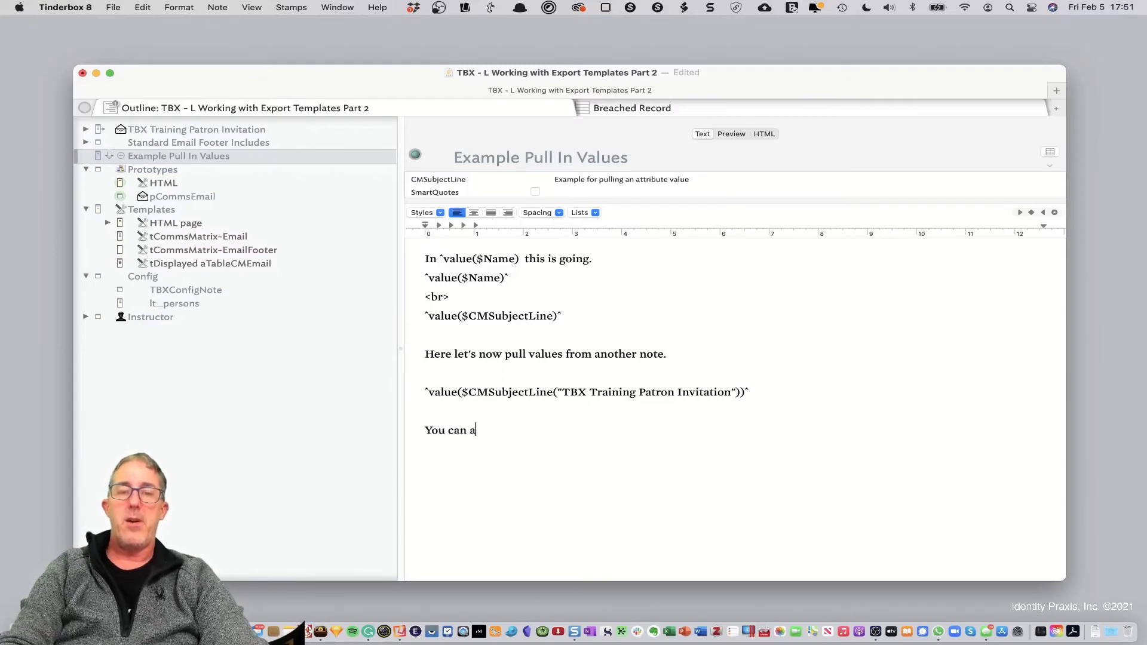
pyautogui.write('lso format set')
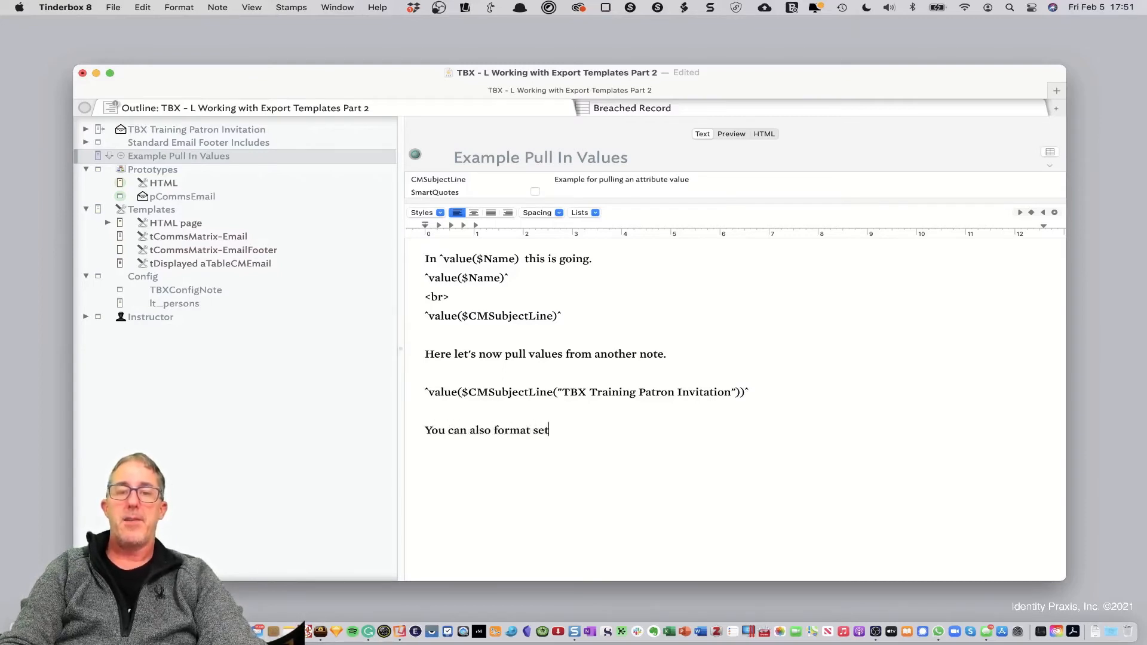
pyautogui.write('s and lists')
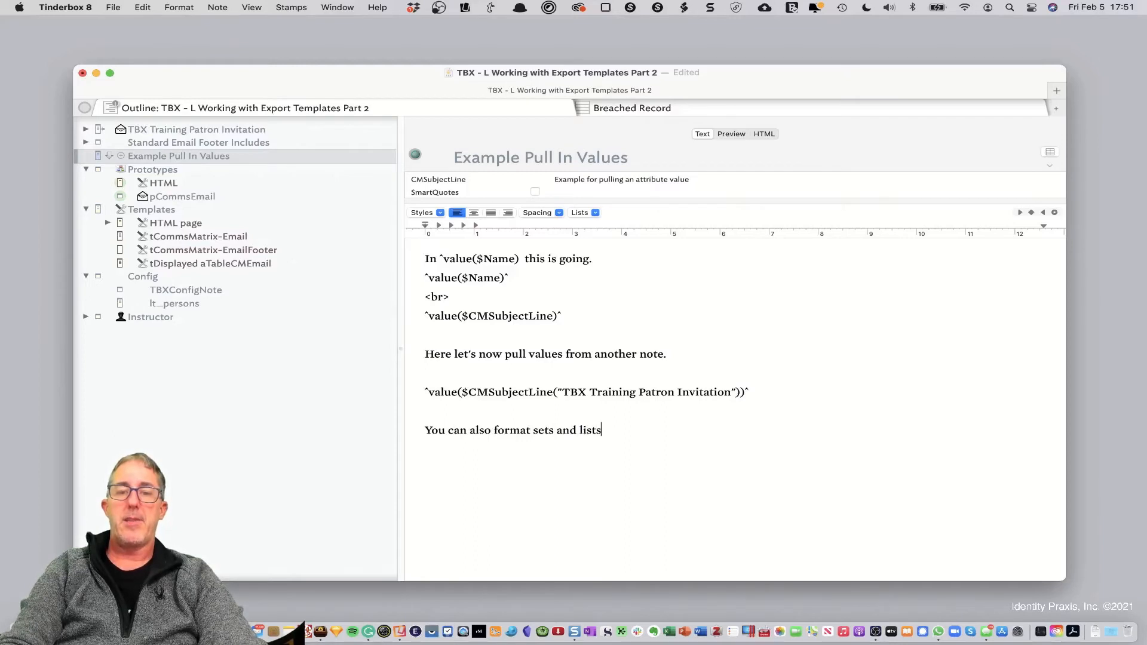
pyautogui.write(', as well as ')
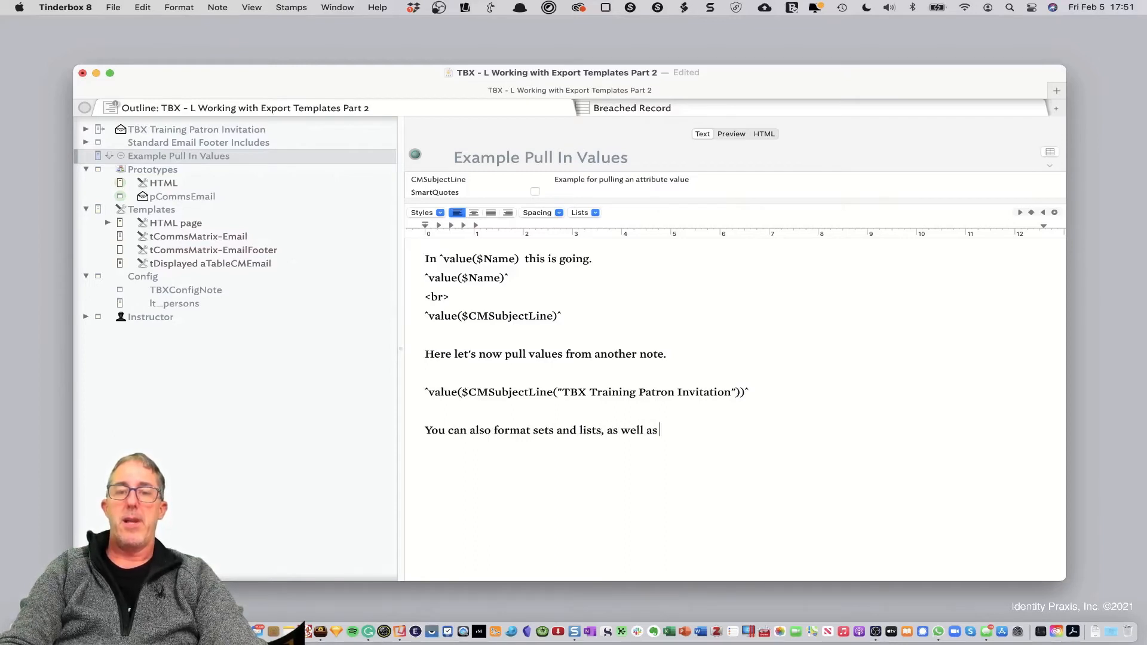
pyautogui.write('otehr fa')
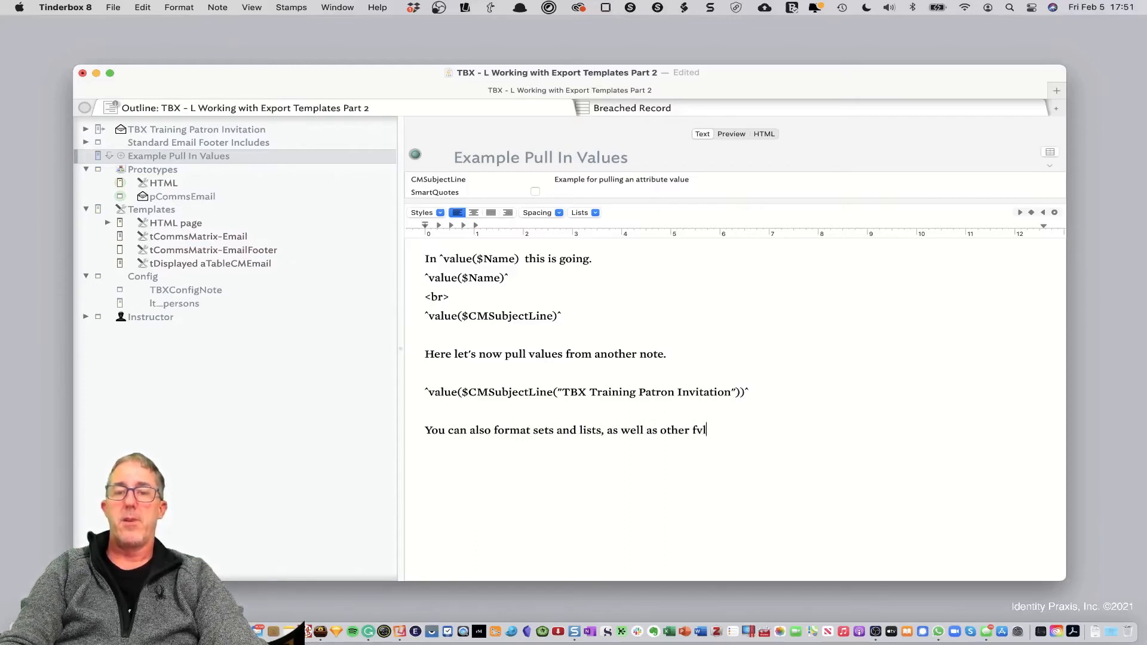
pyautogui.press('BackSpace')
pyautogui.press('BackSpace')
pyautogui.write('values like')
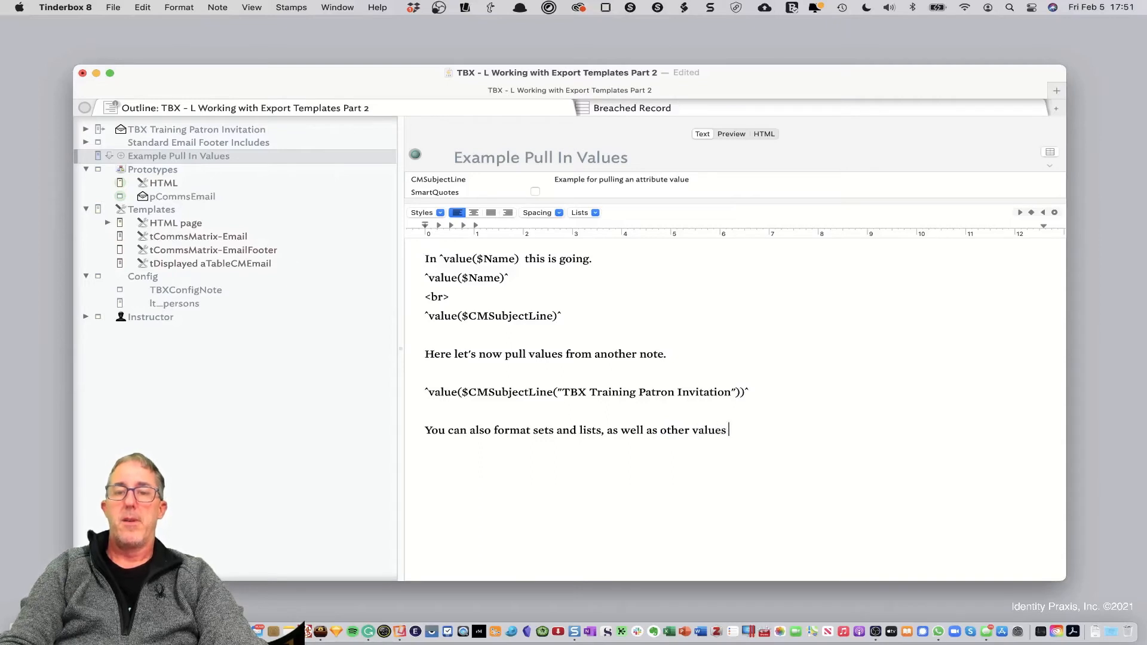
pyautogui.press('BackSpace')
pyautogui.press('BackSpace')
pyautogui.press('BackSpace')
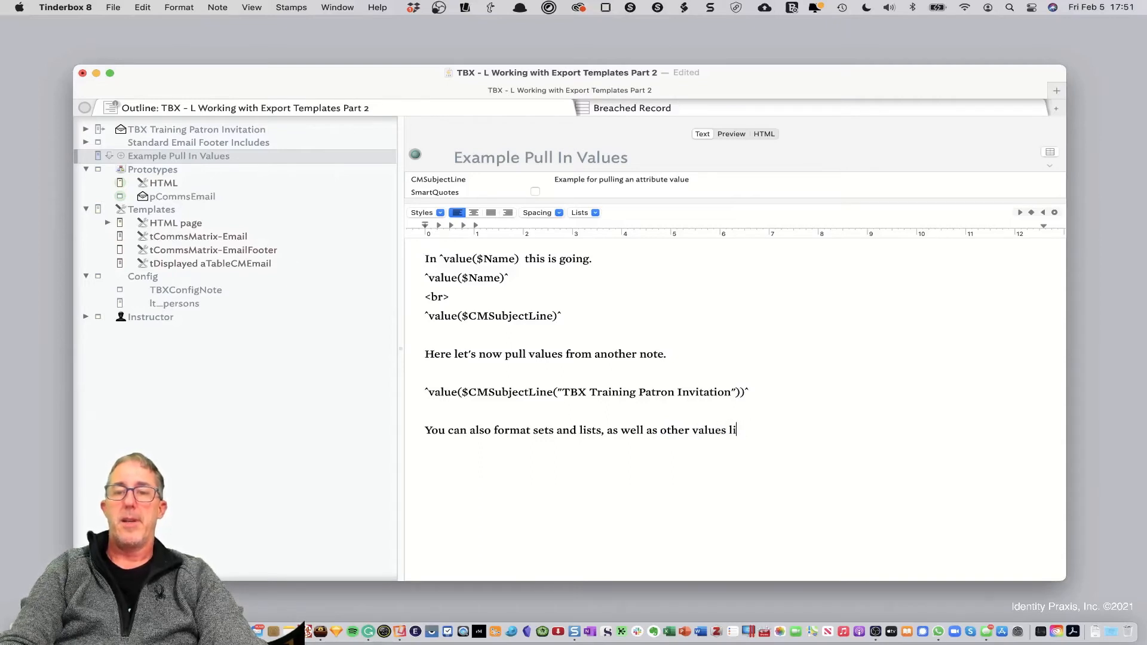
pyautogui.write('ike dates.')
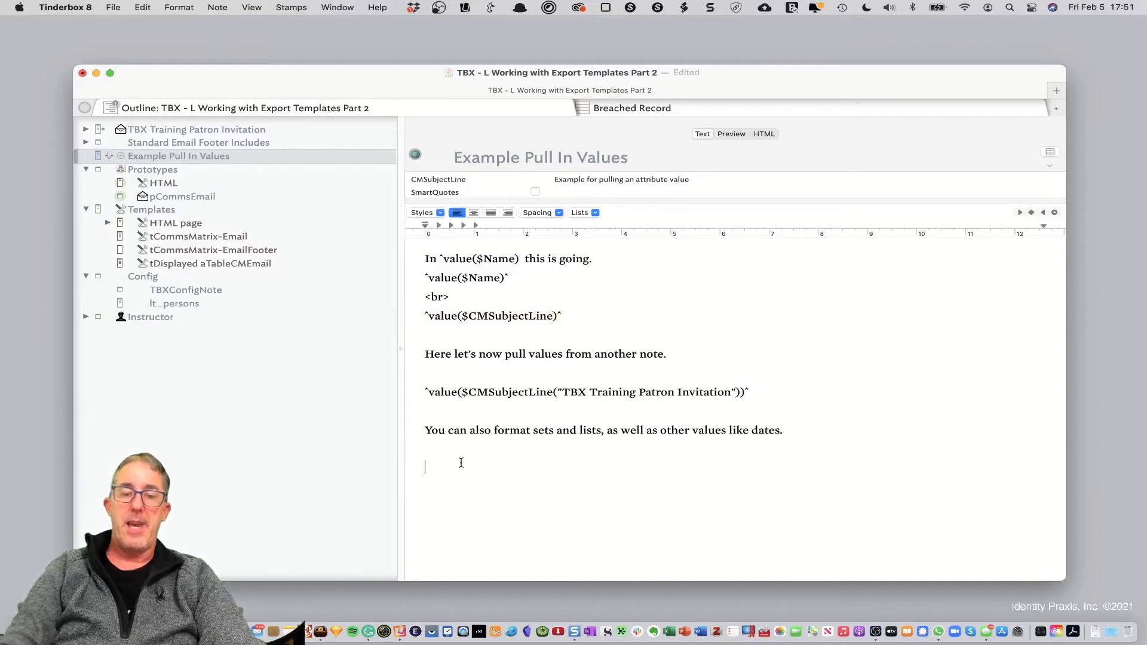
# Step: Add the code ^value($Tags("TBX Training Patron Invitation"))^ below the new sentence, reusing the quoted note name from the code above
pyautogui.write('^value(')
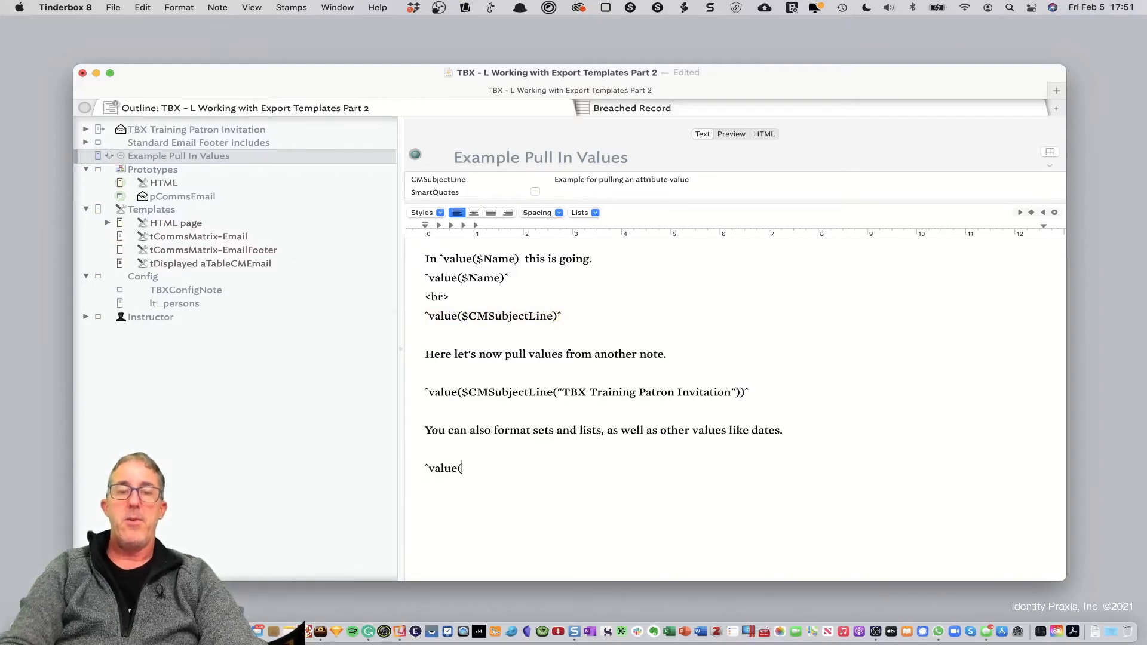
pyautogui.write('$Tags(')
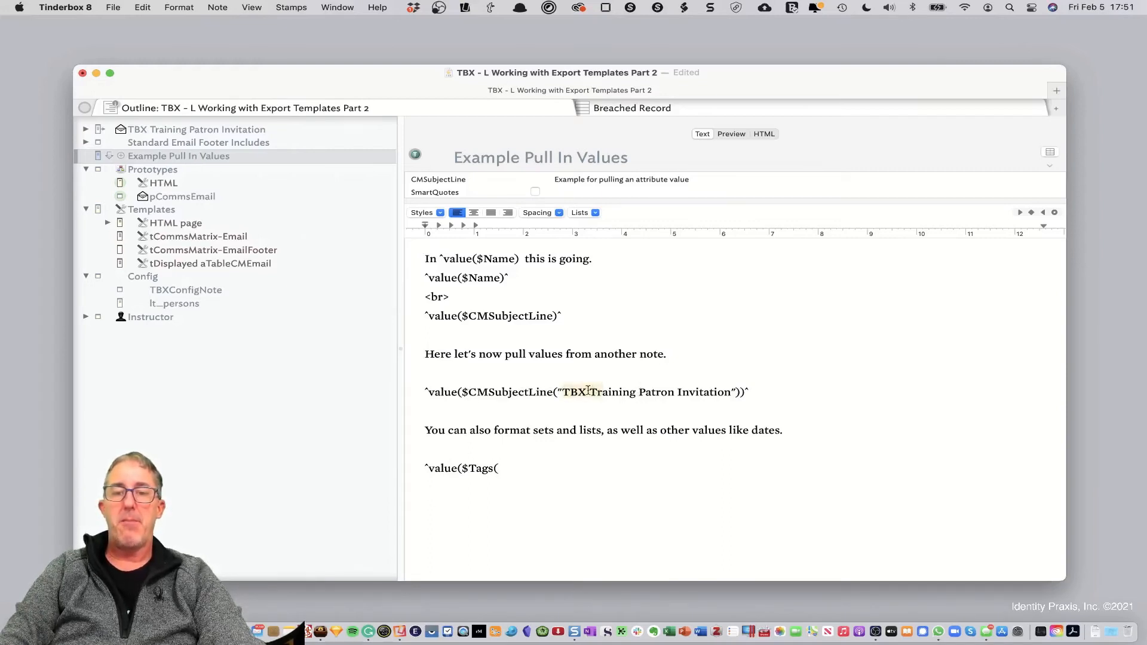
pyautogui.moveTo(555, 392); pyautogui.dragTo(732, 385)
pyautogui.press('super+c')
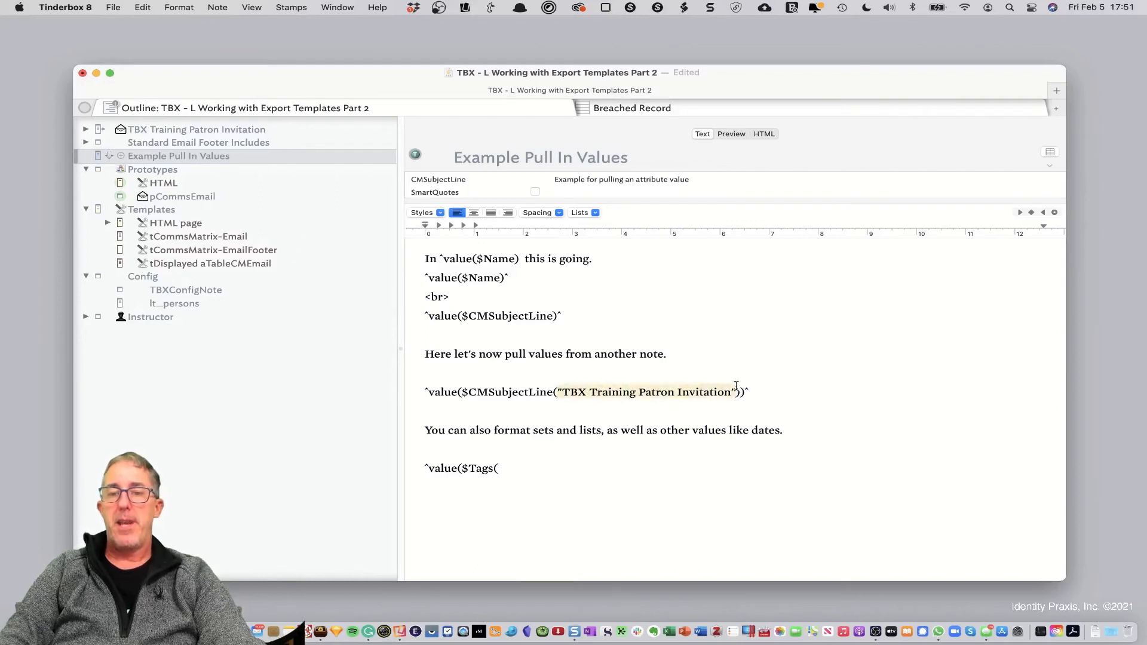
pyautogui.click(504, 468)
pyautogui.press('super+v')
pyautogui.write(')')
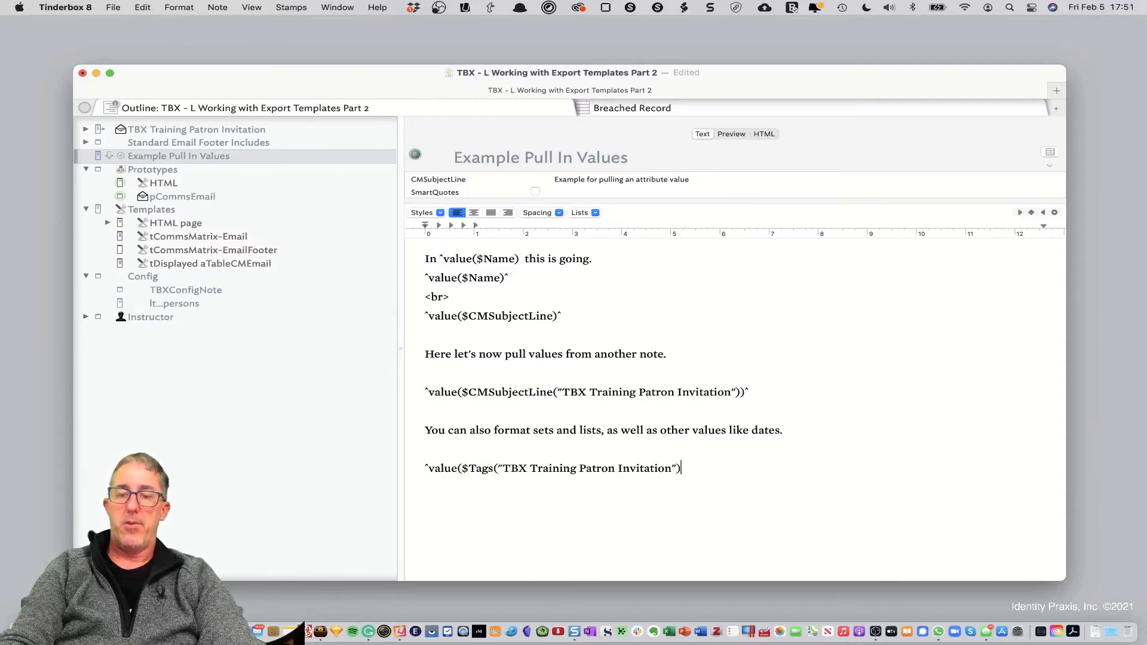
pyautogui.write(')^')
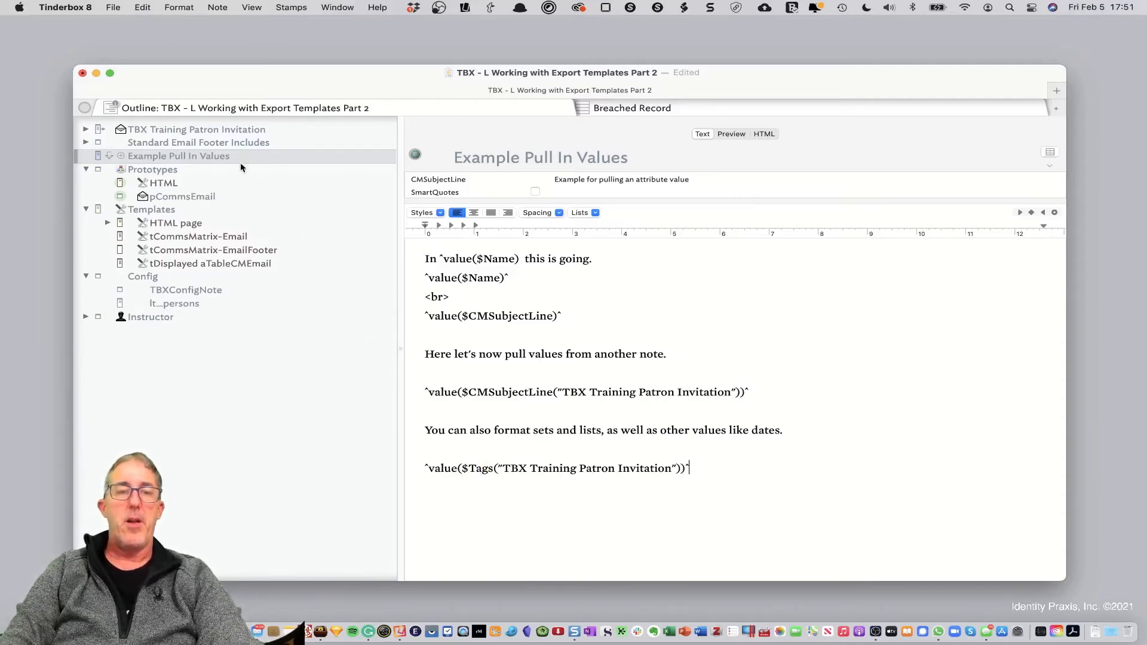
# Step: Examine the Tags attribute of the TBX Training Patron Invitation note and preview the Example Pull In Values note
pyautogui.click(239, 131)
pyautogui.moveTo(528, 202); pyautogui.dragTo(563, 353)
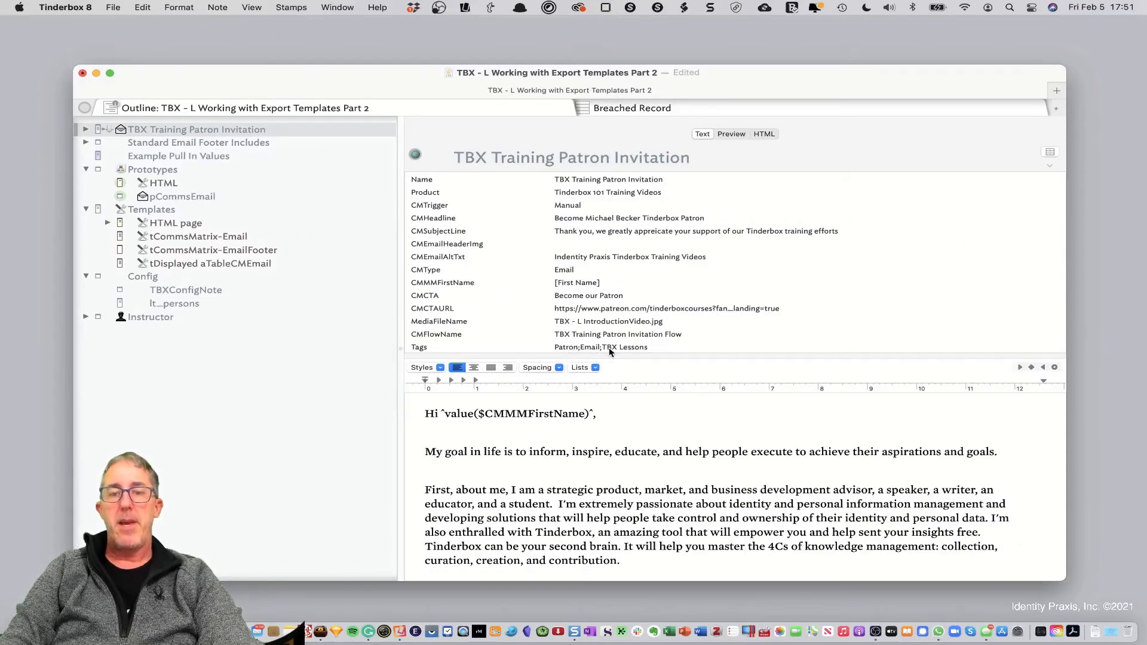
pyautogui.click(219, 157)
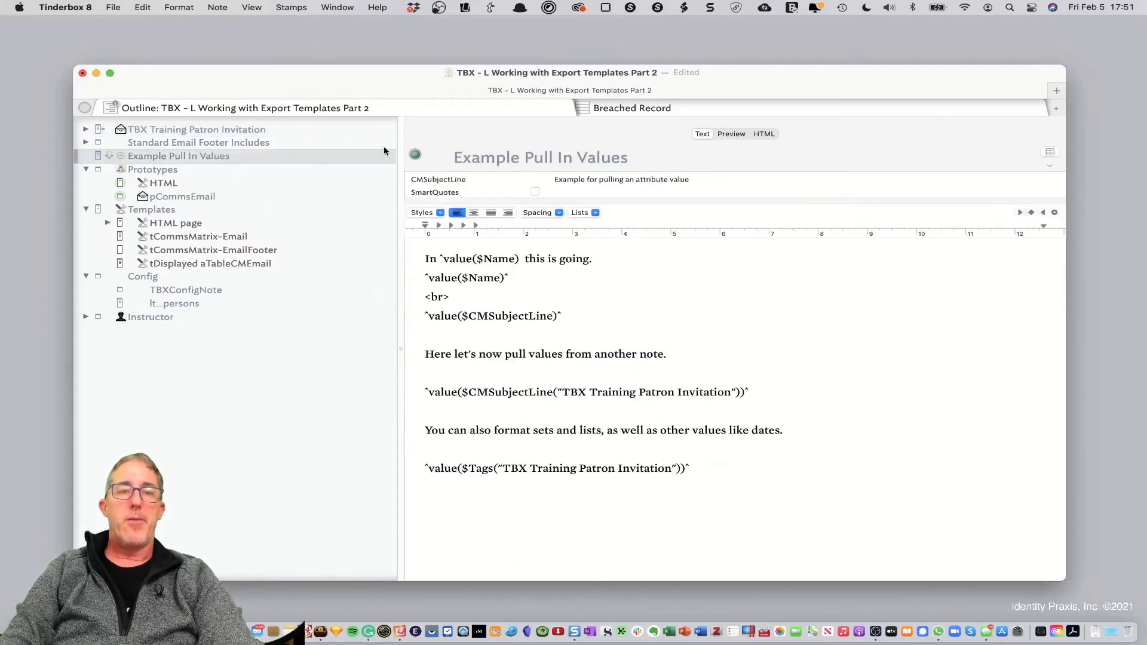
pyautogui.click(732, 134)
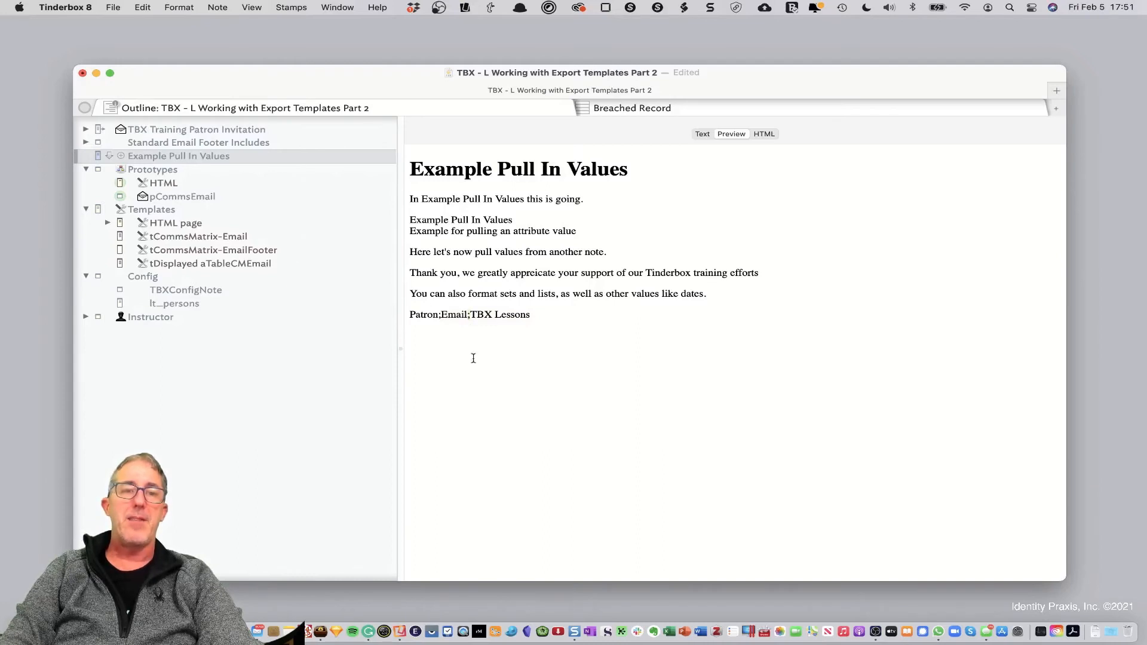
# Step: Return to the note's text and append .replace(";",", ") to the $Tags reference inside the last code
pyautogui.click(703, 133)
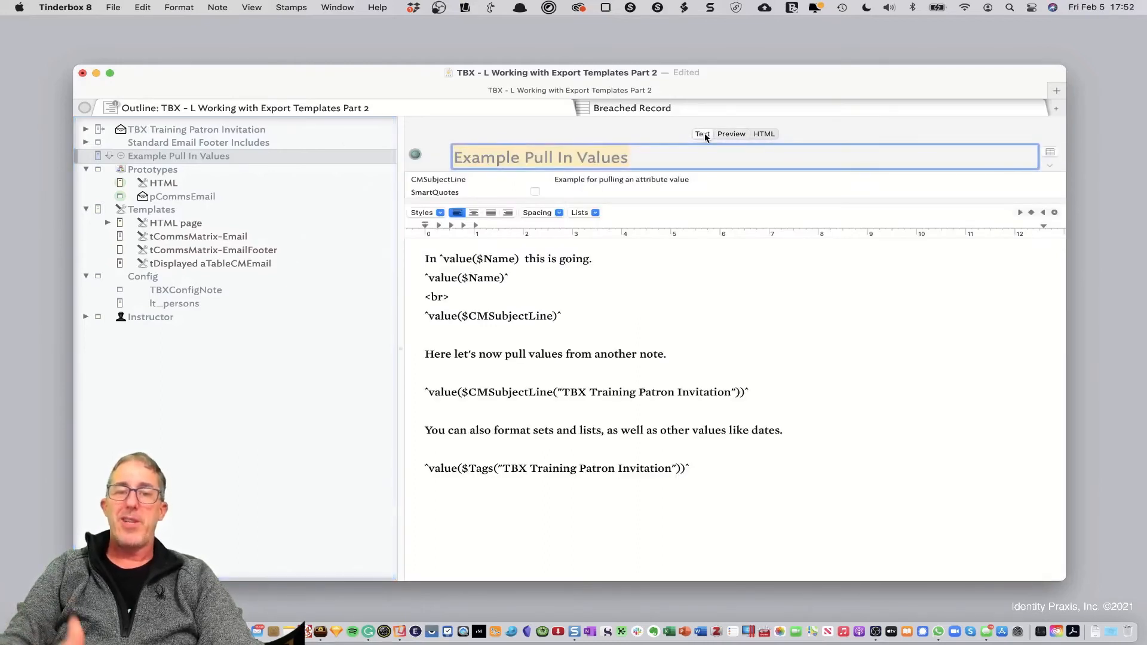
pyautogui.click(683, 469)
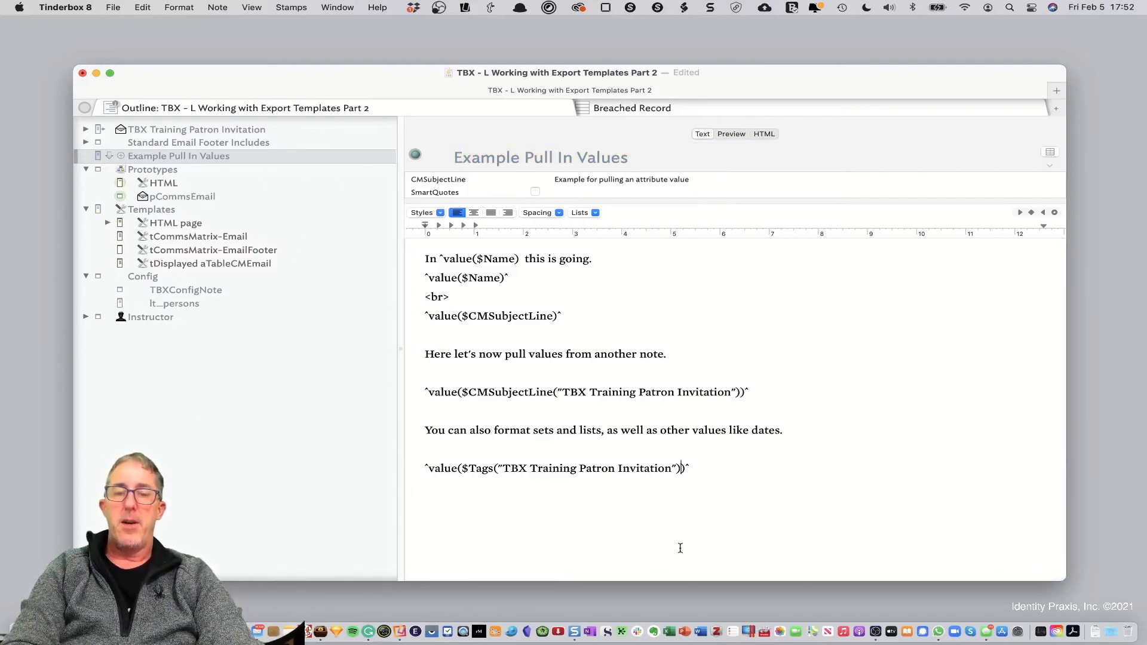
pyautogui.write('.')
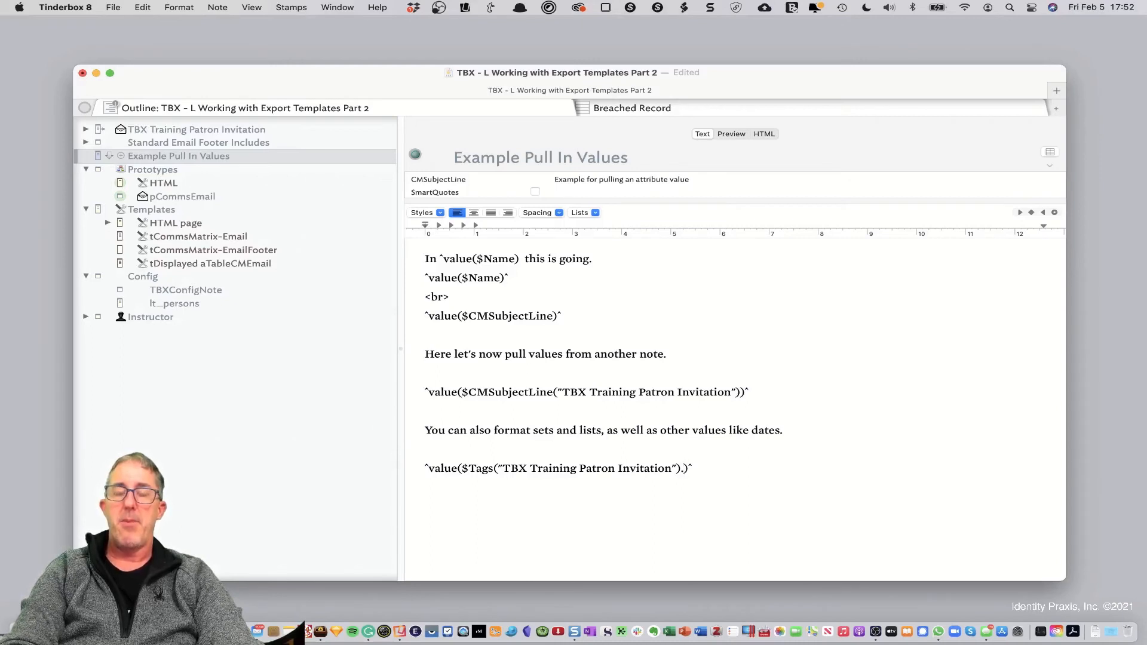
pyautogui.write('replace')
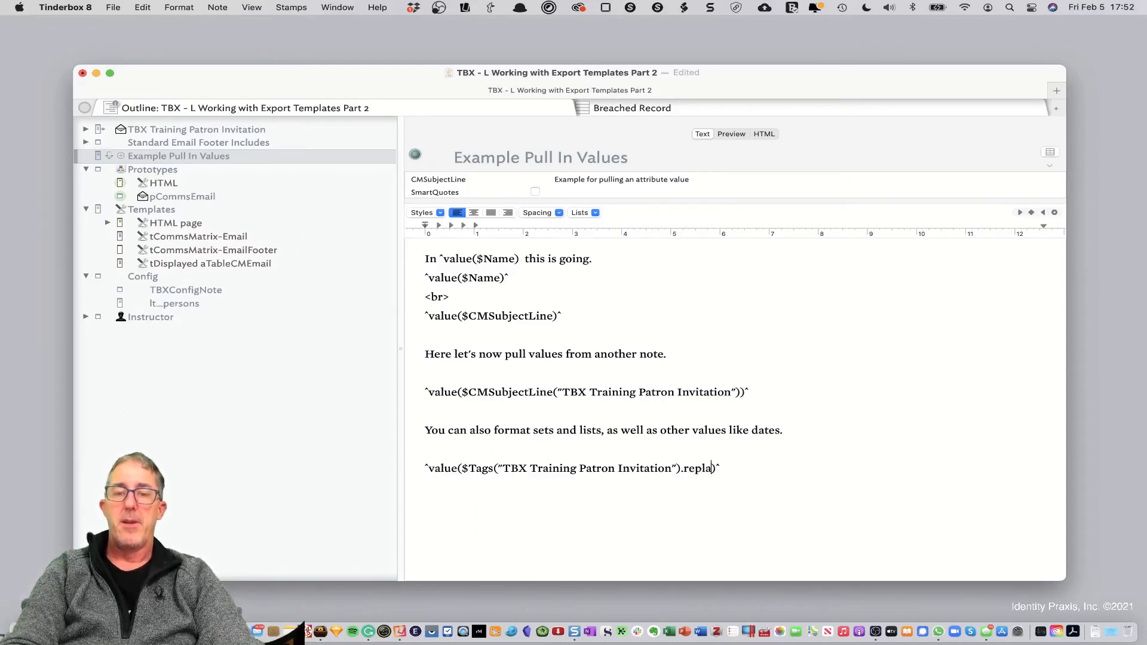
pyautogui.write('(";')
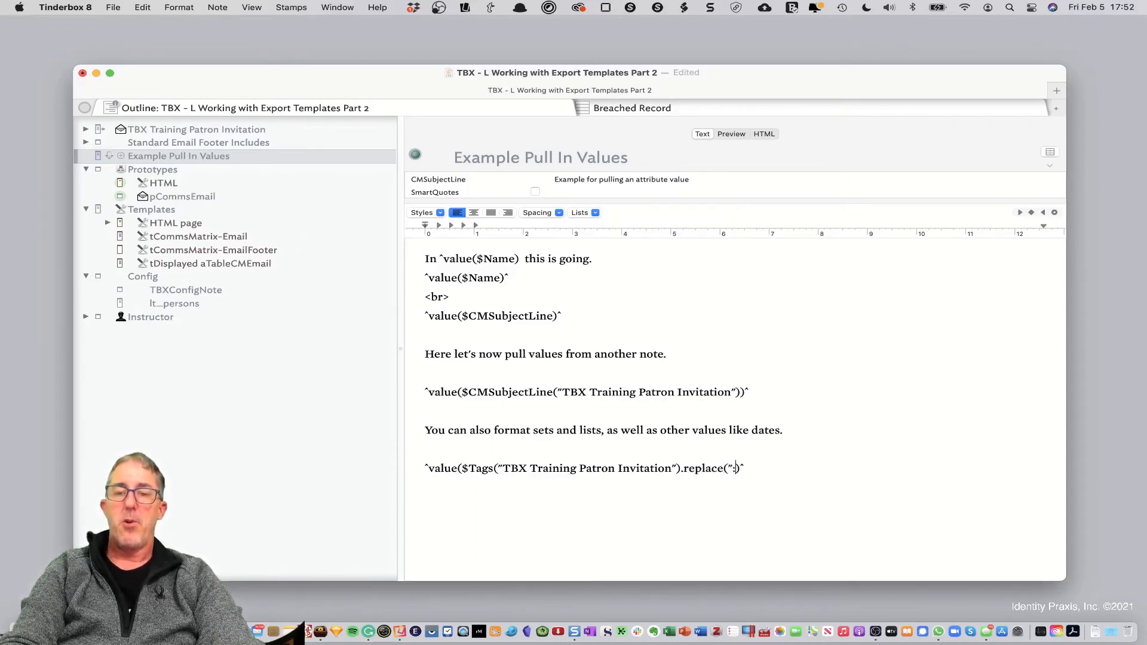
pyautogui.press('BackSpace')
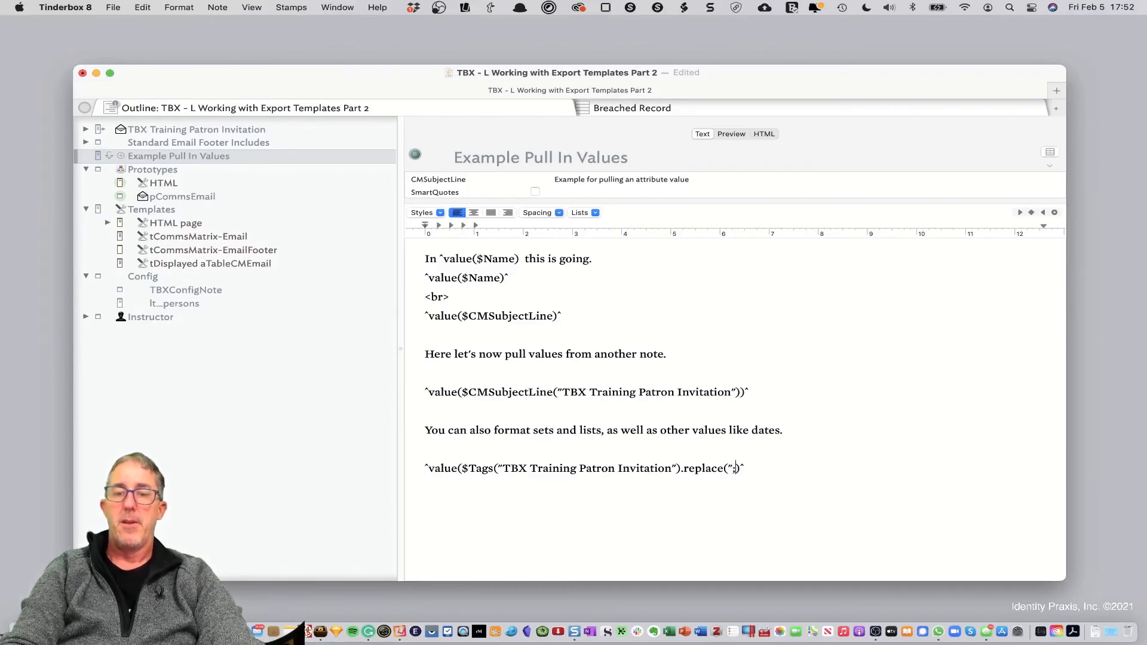
pyautogui.write(';",", "')
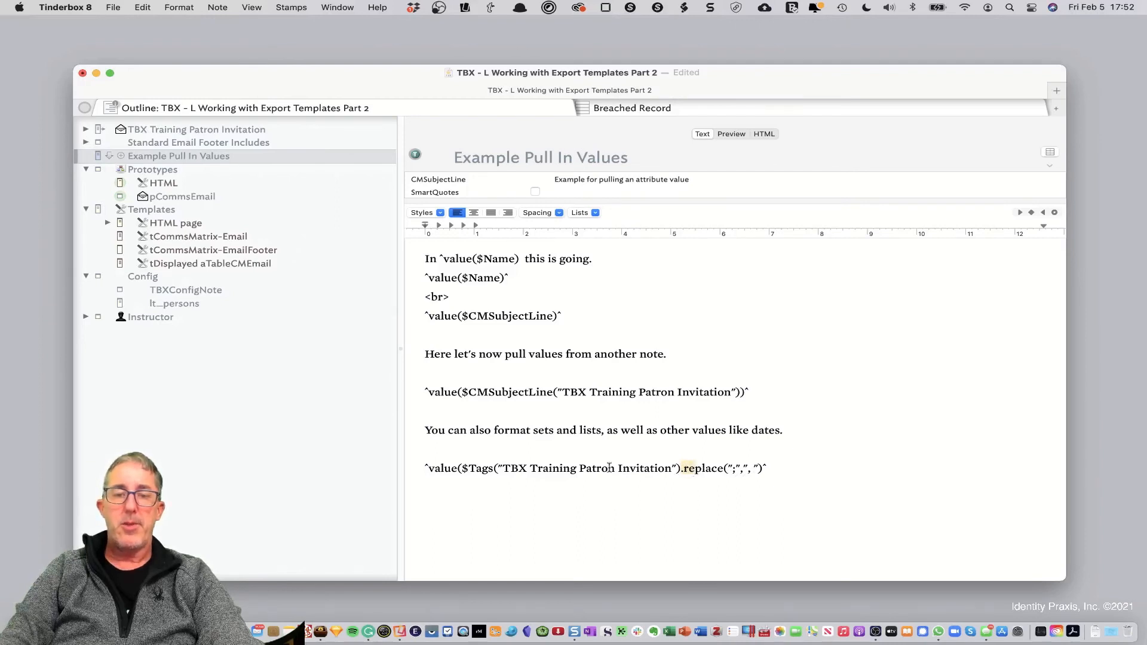
# Step: Take out the replace part, restore the code's closing parenthesis, reinsert .replace(";",", ") before it, and check the preview
pyautogui.moveTo(493, 468); pyautogui.dragTo(680, 468)
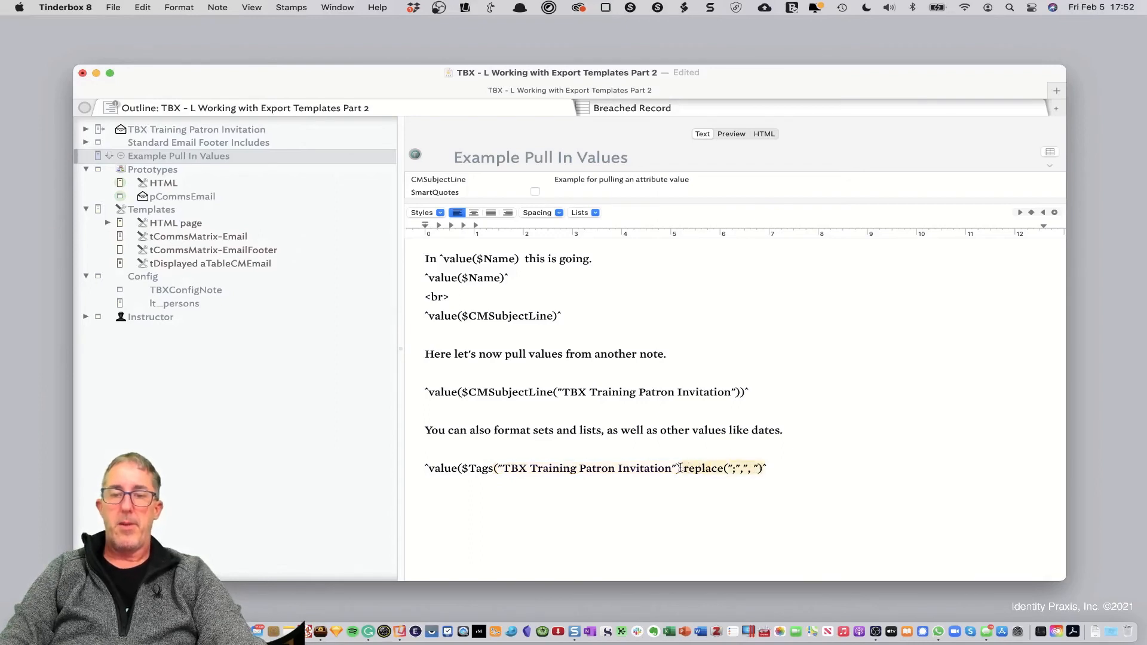
pyautogui.press('BackSpace')
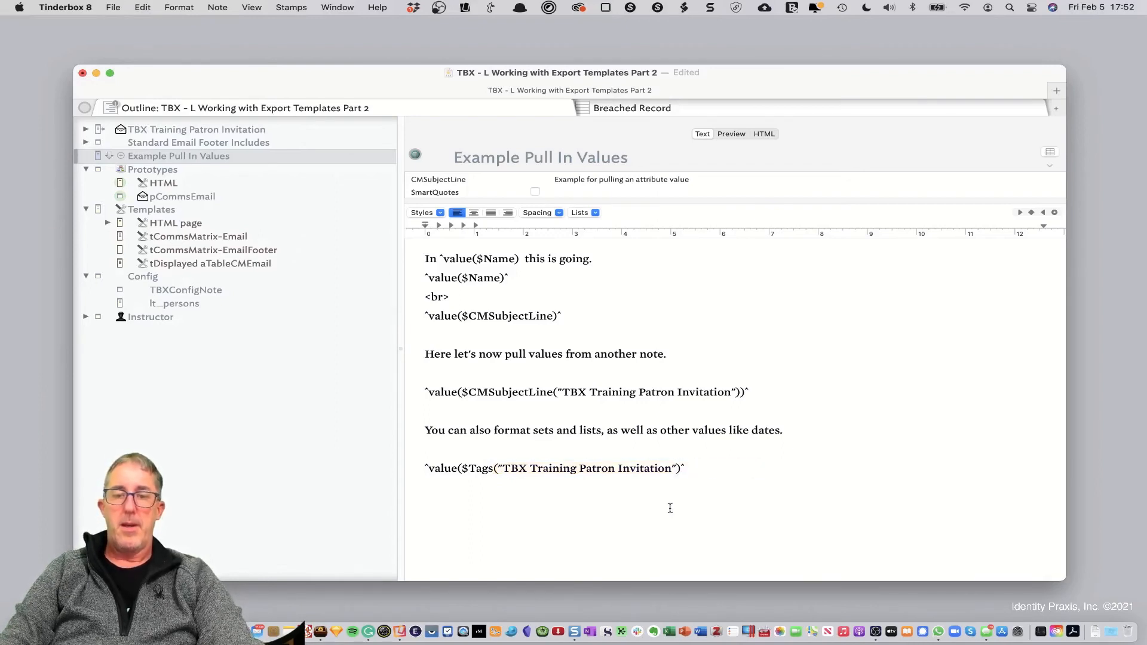
pyautogui.write(')^')
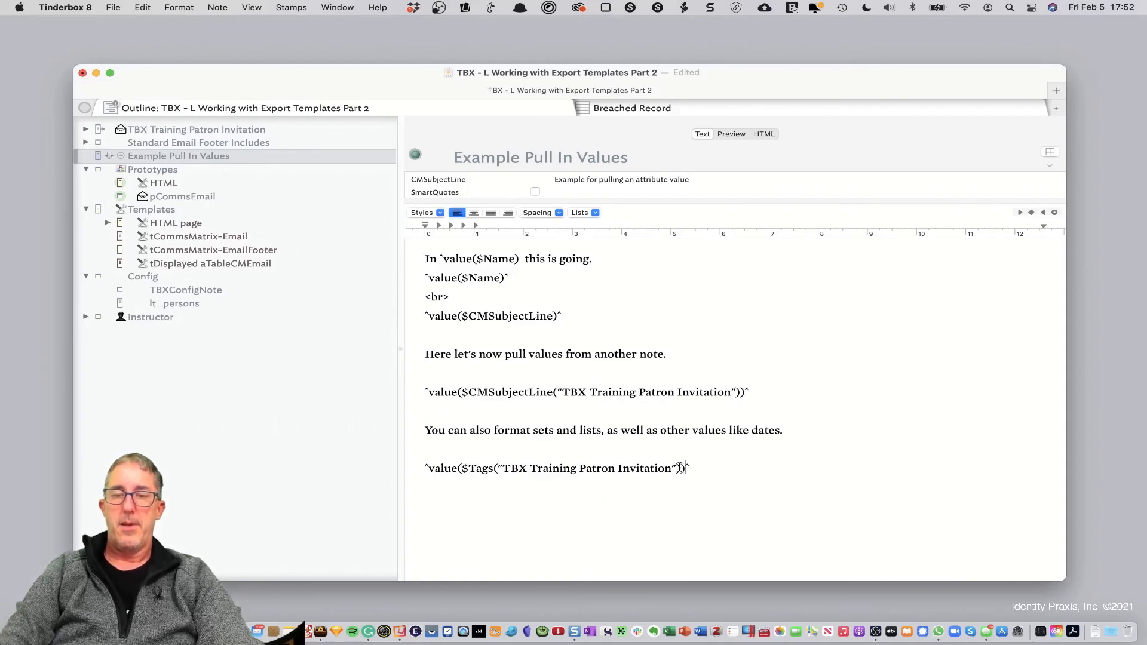
pyautogui.click(680, 468)
pyautogui.press('super+v')
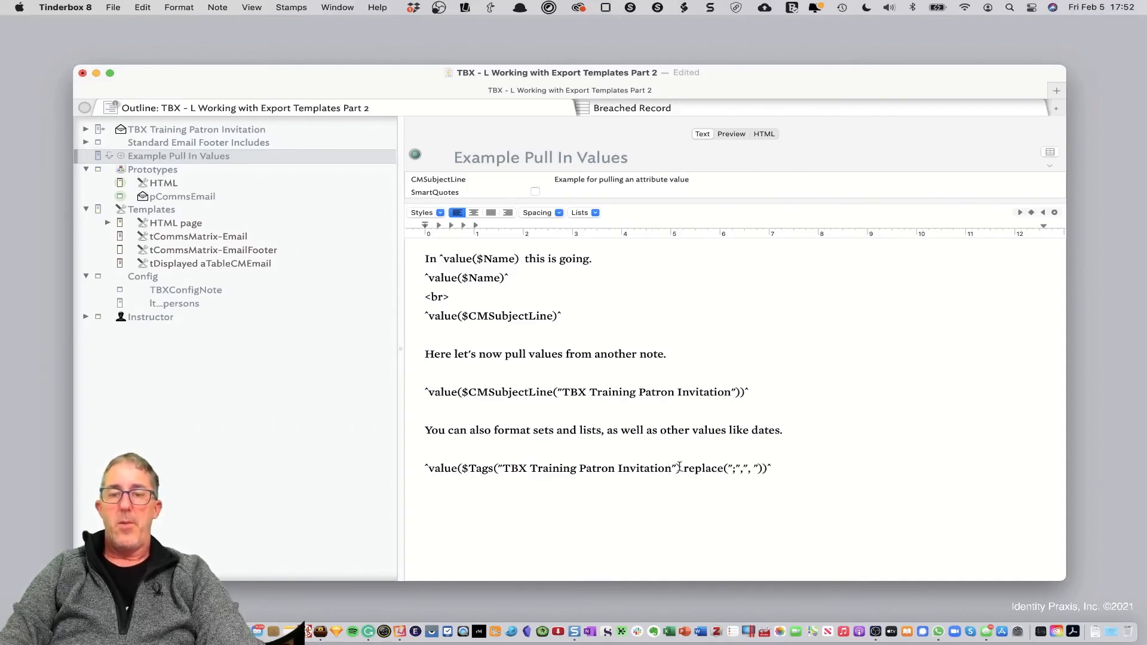
pyautogui.click(730, 134)
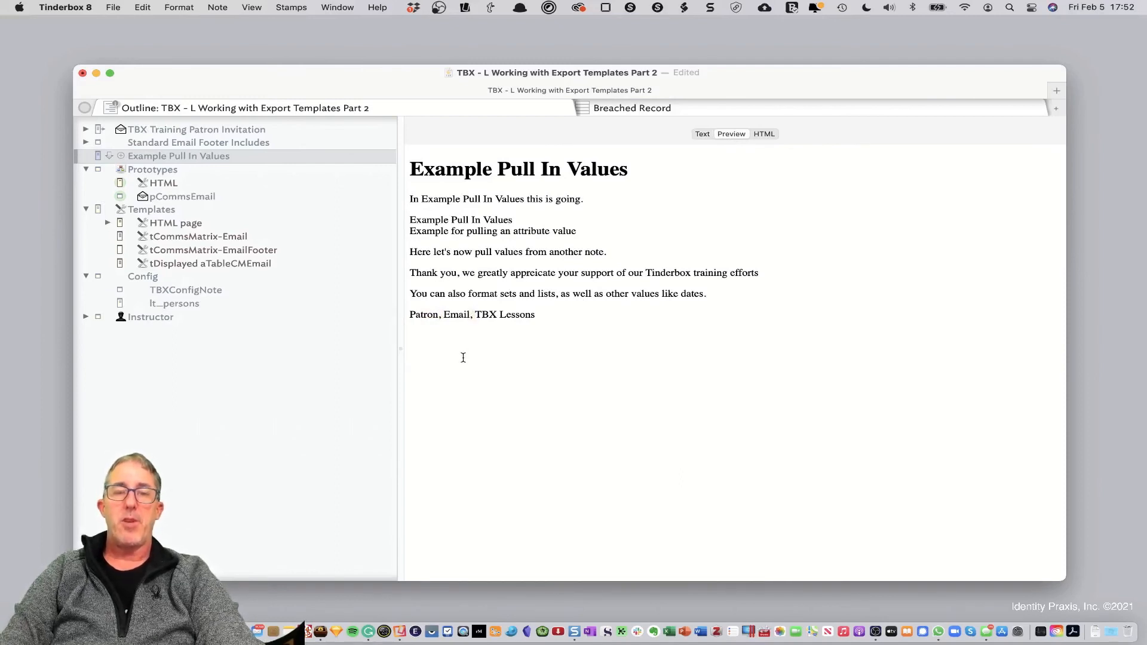
# Step: Insert the label "Tags: " in front of the $Tags code, check the preview and return to the note's text
pyautogui.click(698, 134)
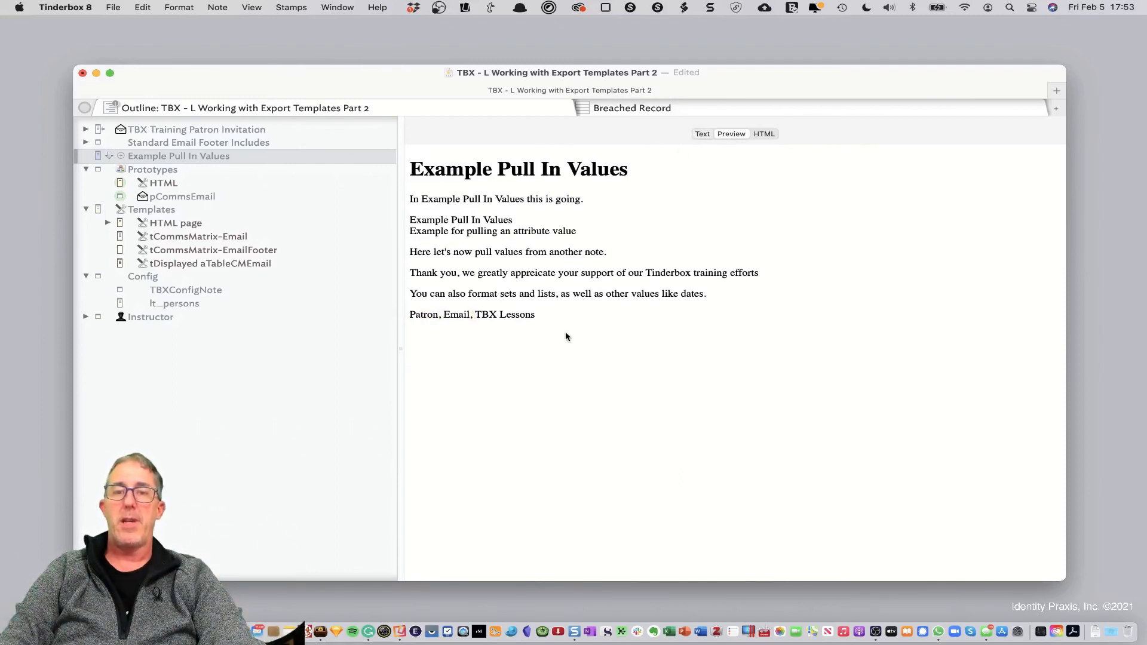
pyautogui.tripleClick(420, 466)
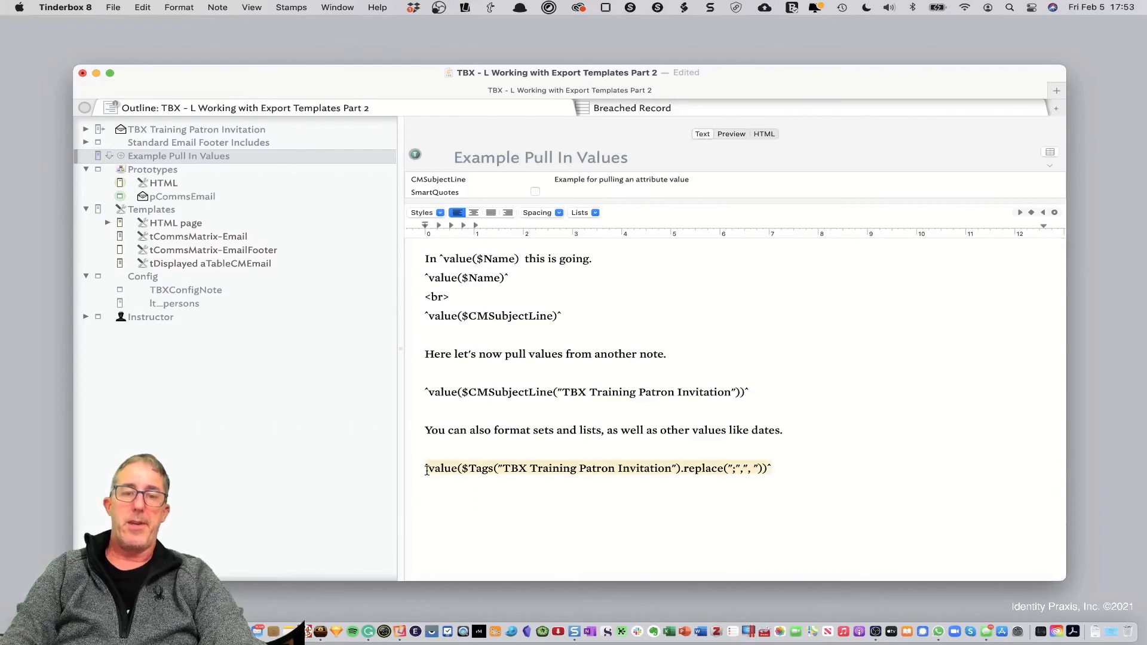
pyautogui.click(433, 472)
pyautogui.write('Tags:')
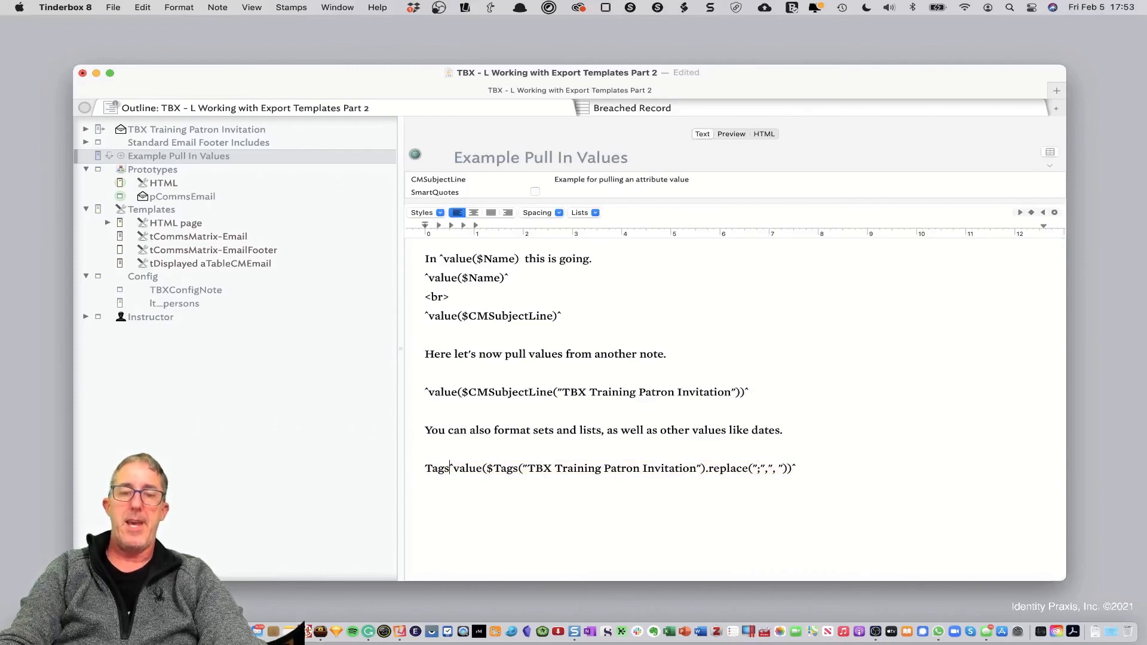
pyautogui.click(739, 133)
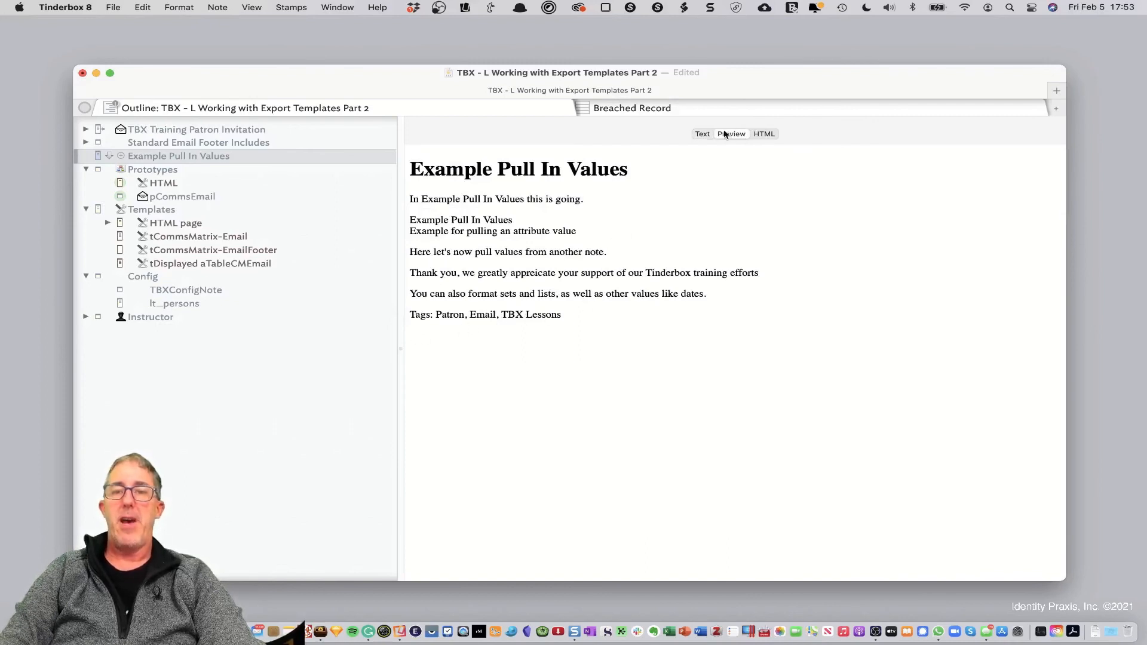
pyautogui.click(702, 134)
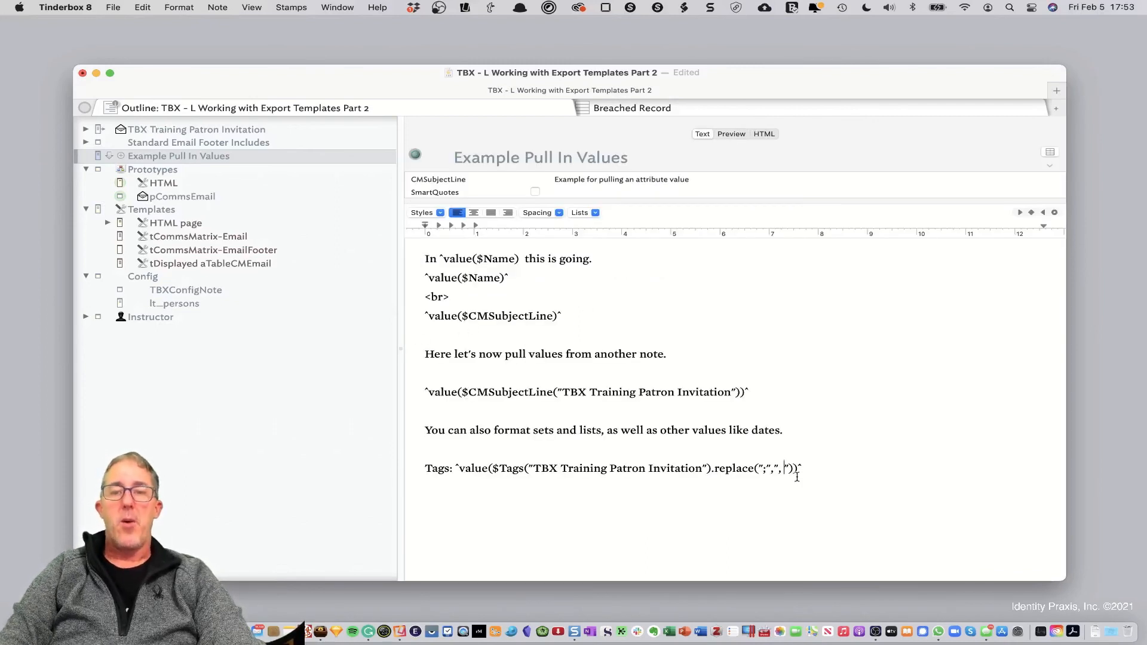